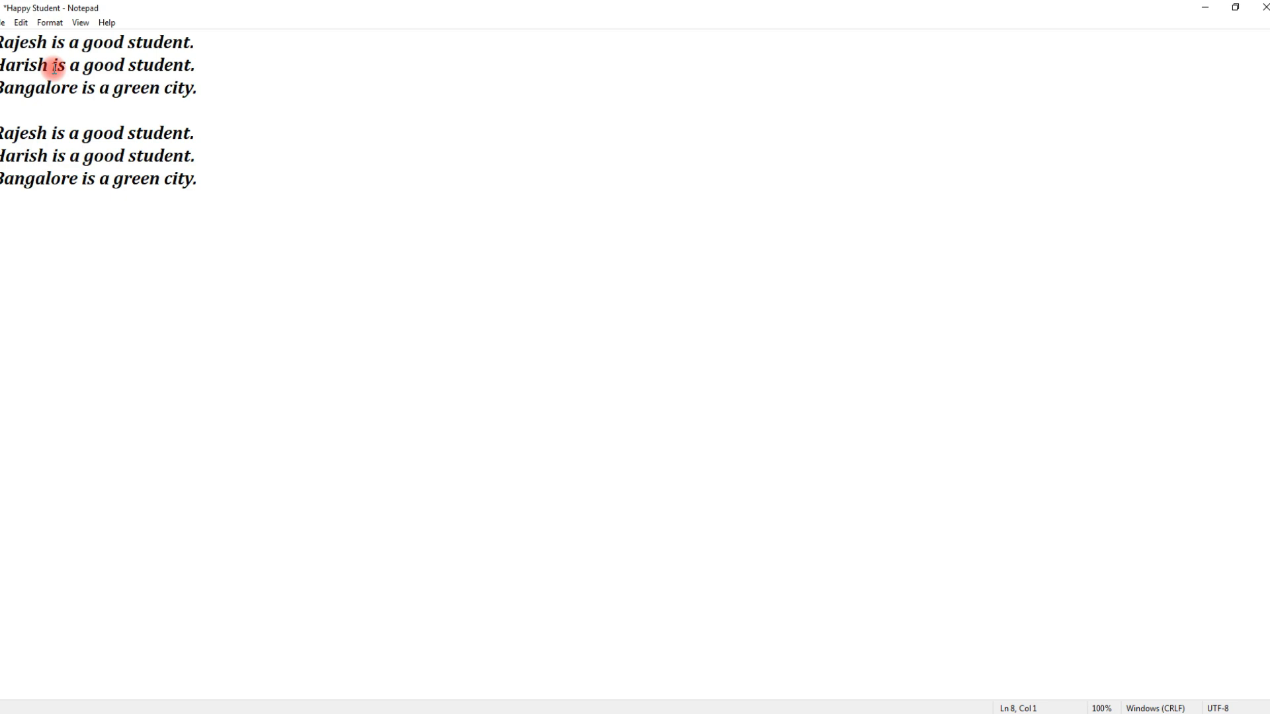
Delete the second block of three sentences and undo the deletion
click(21, 23)
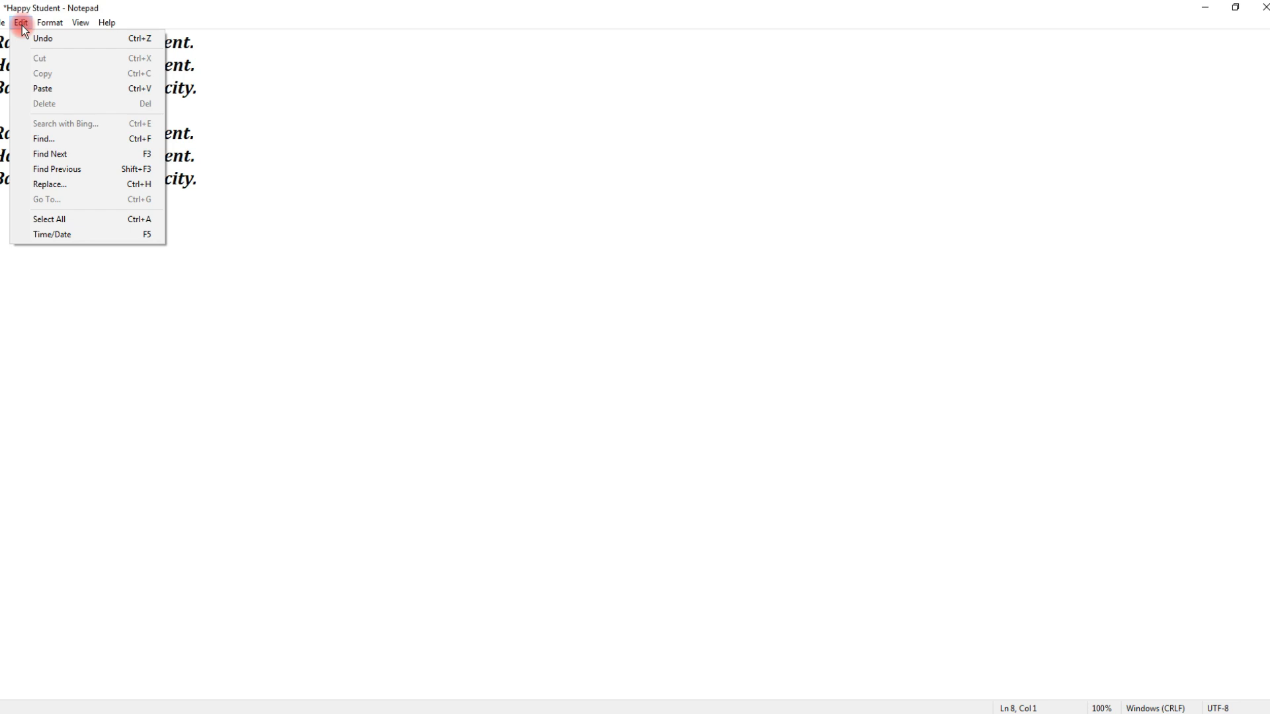
click(212, 126)
drag(201, 181, 2, 133)
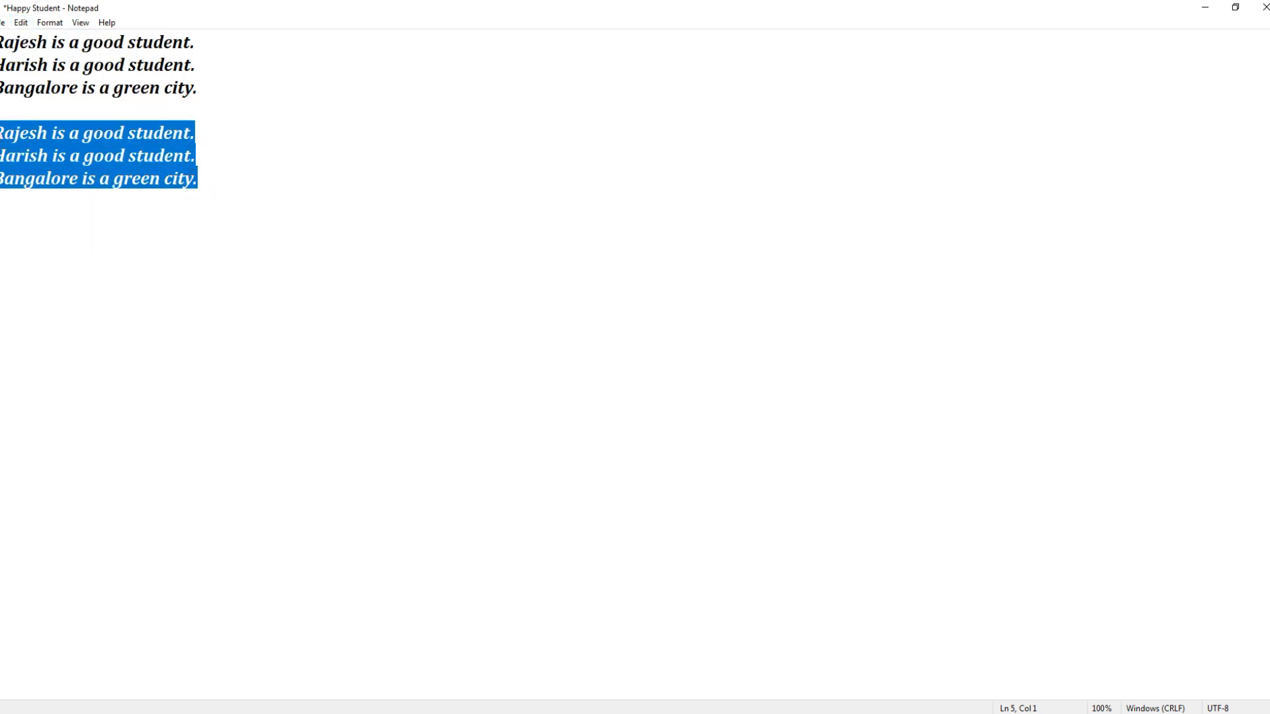
click(21, 23)
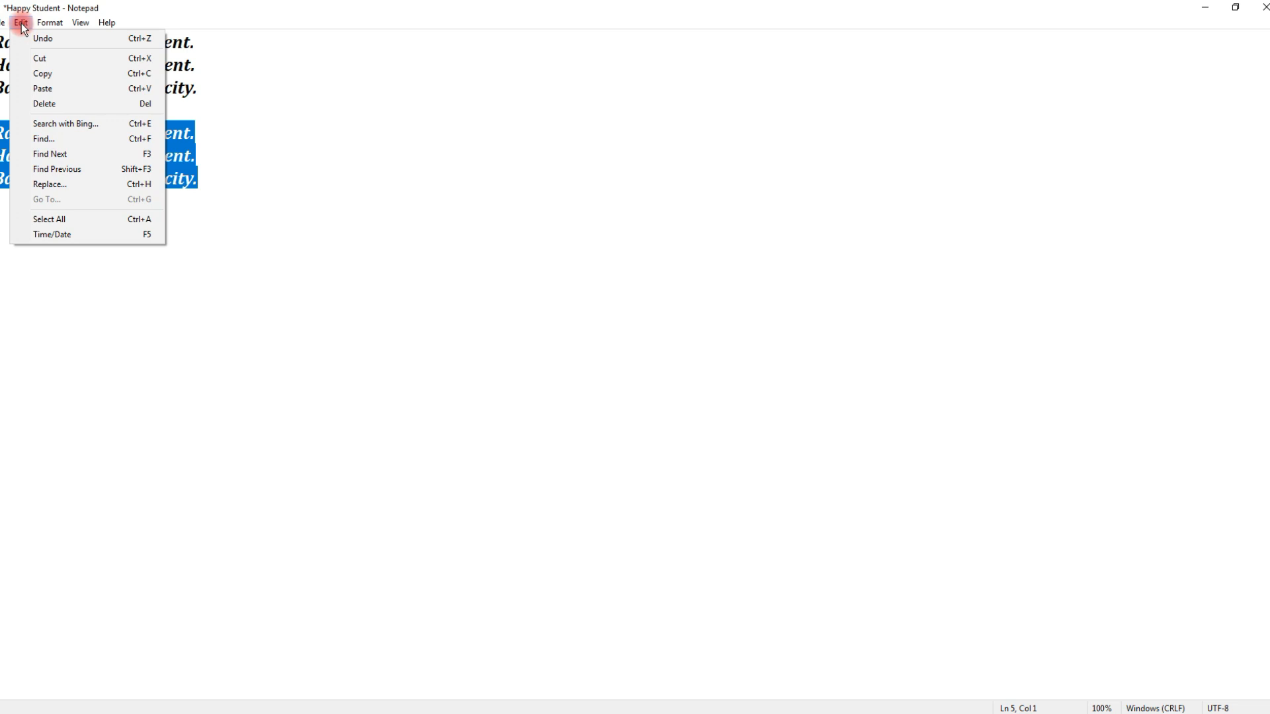
click(49, 103)
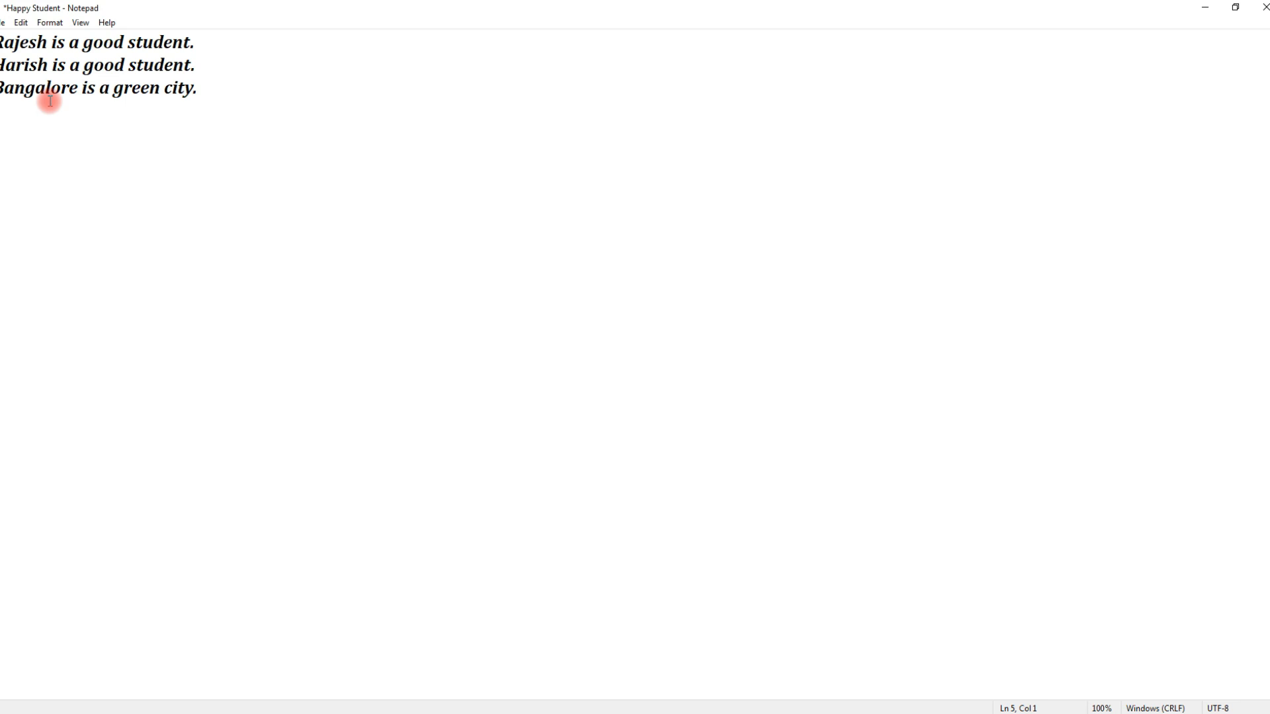
click(21, 23)
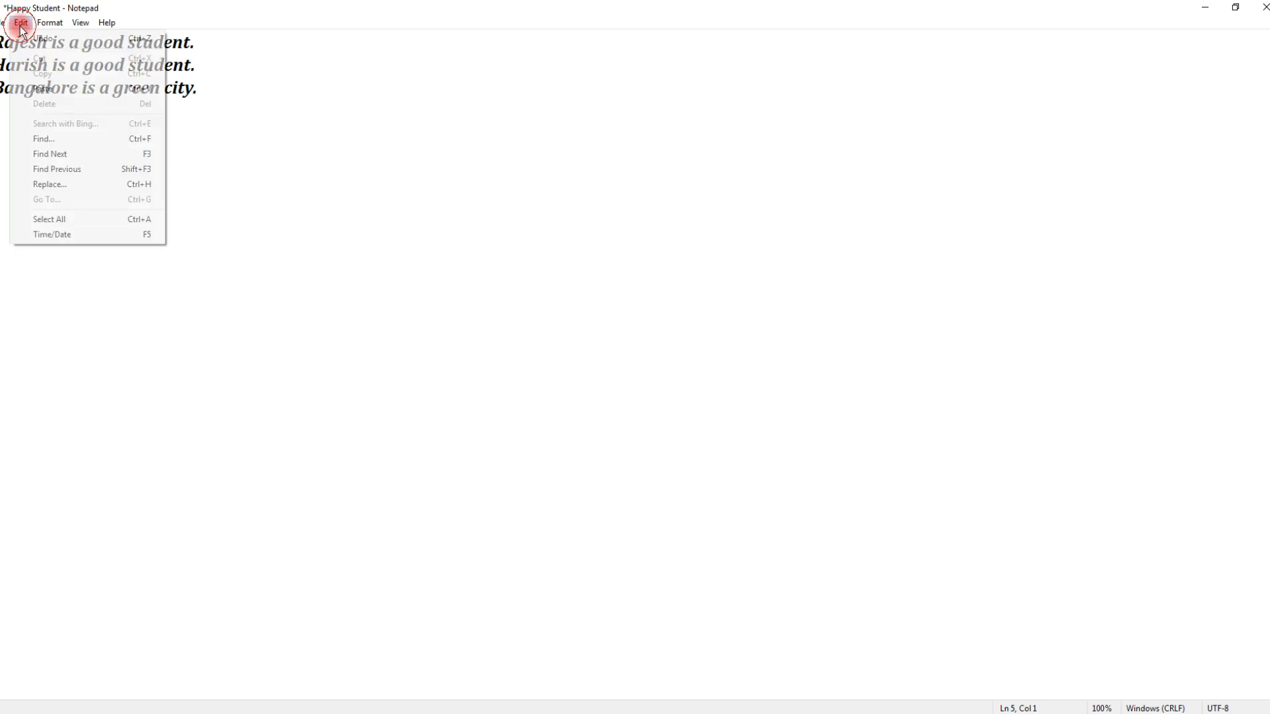
click(27, 37)
Copy the second three-sentence block and paste it twice below, leaving a blank line before each copy
key(ctrl+c)
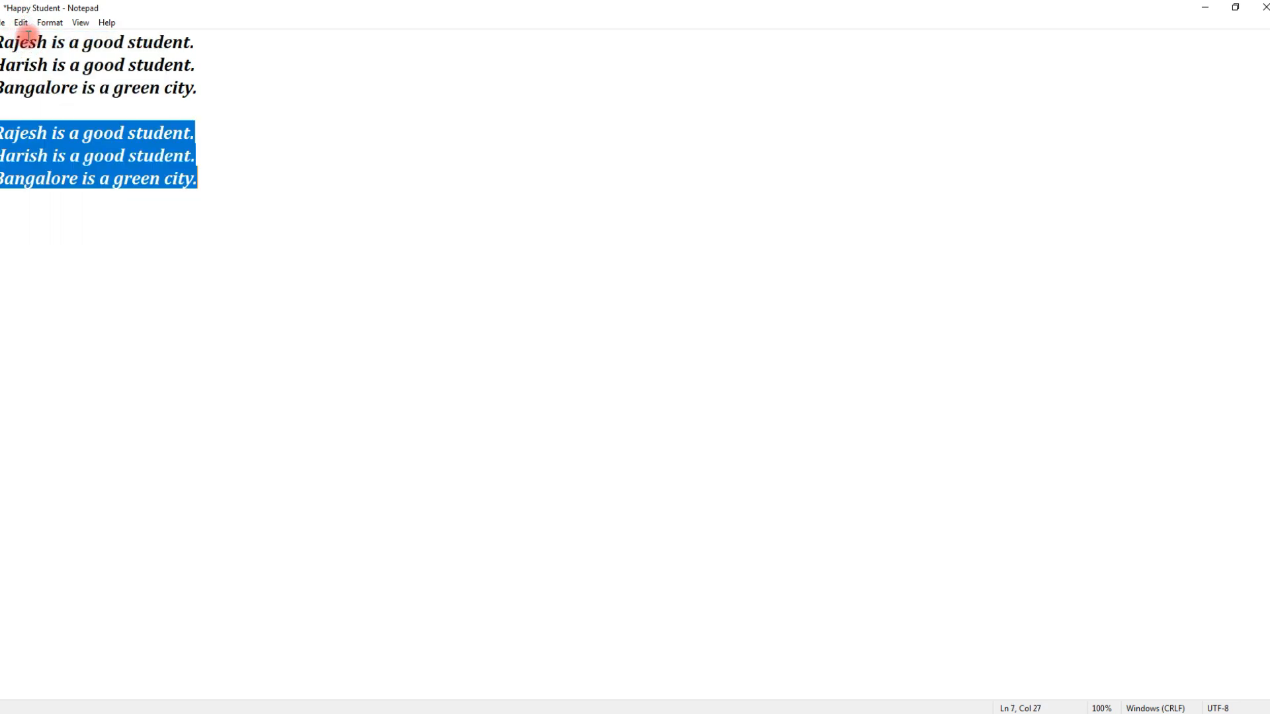
click(17, 230)
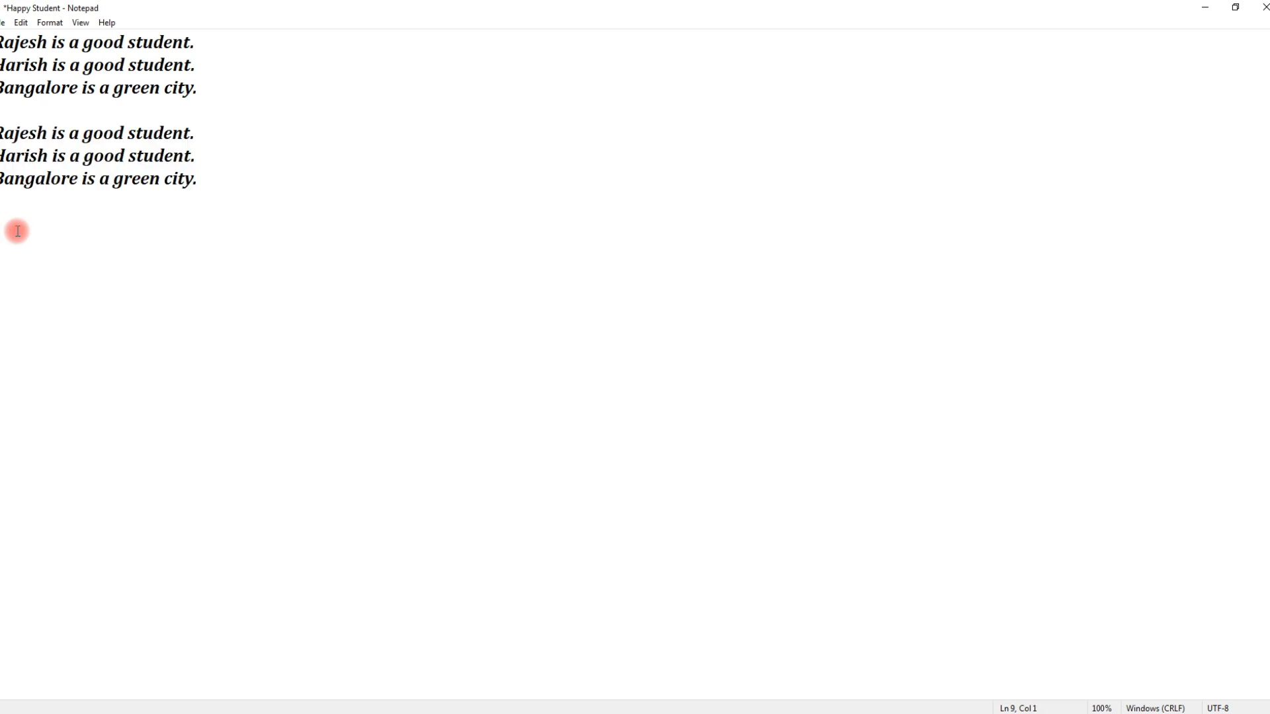
click(21, 23)
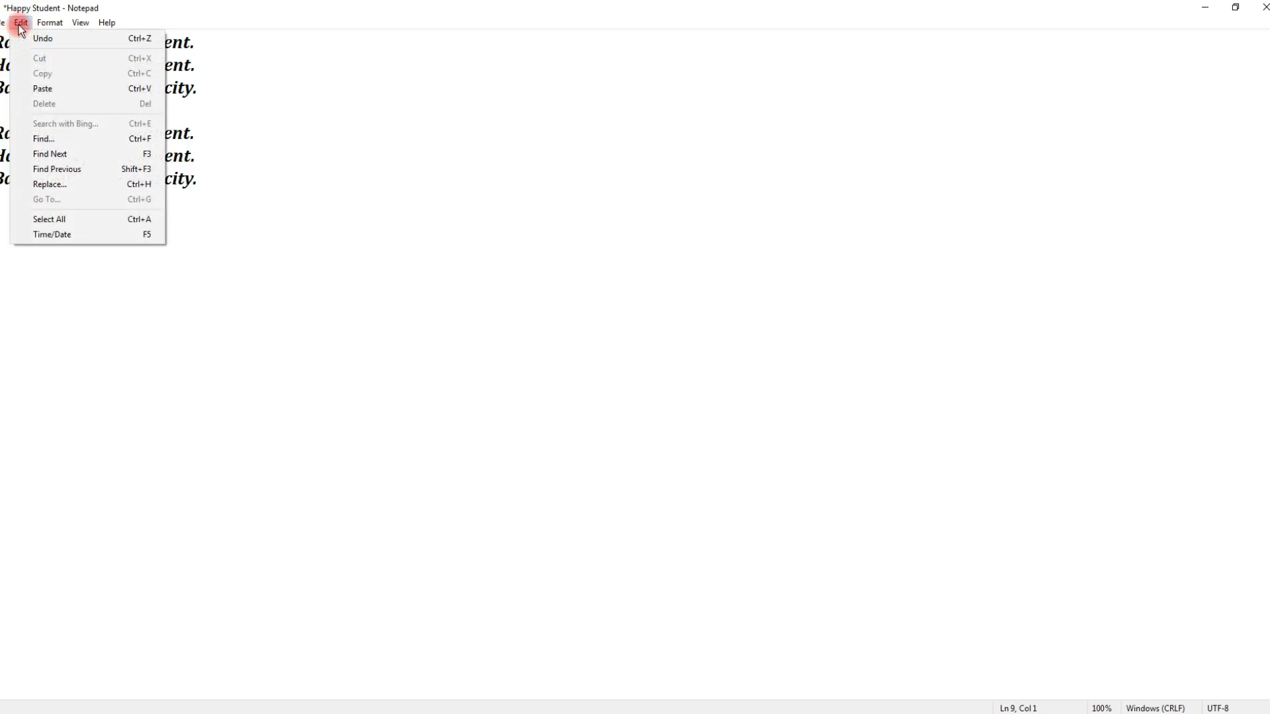
click(41, 88)
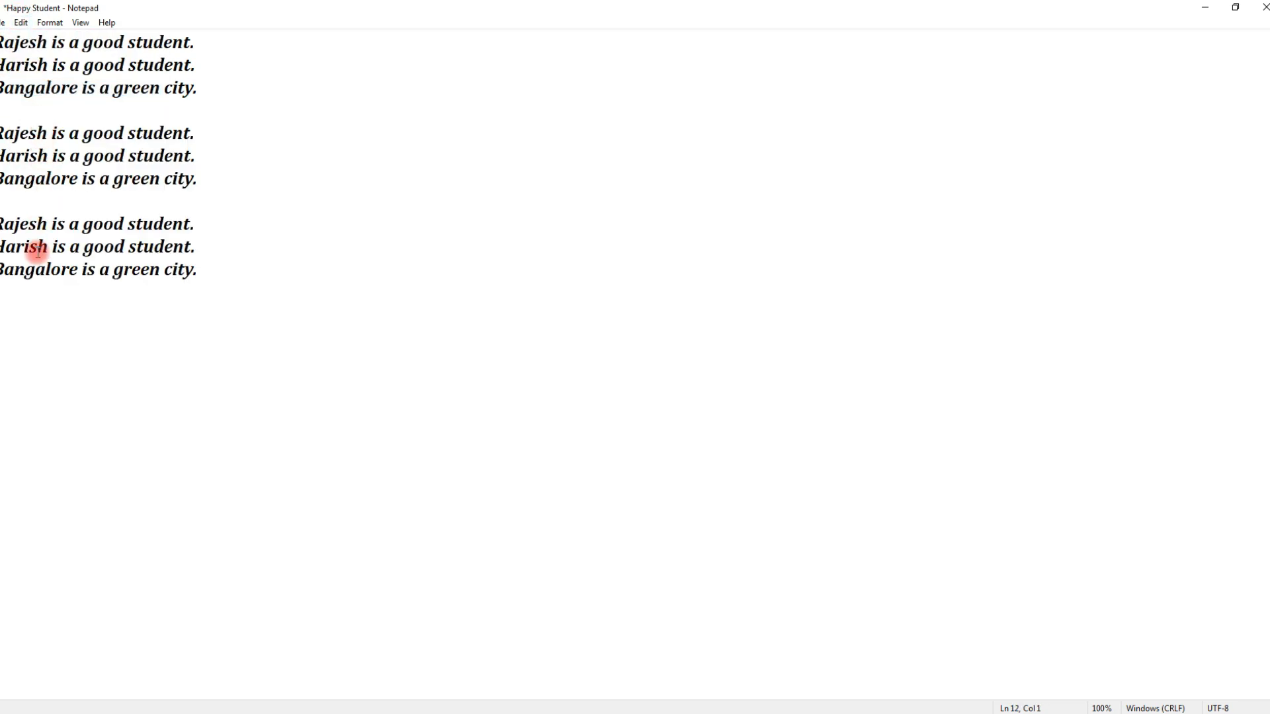
click(5, 316)
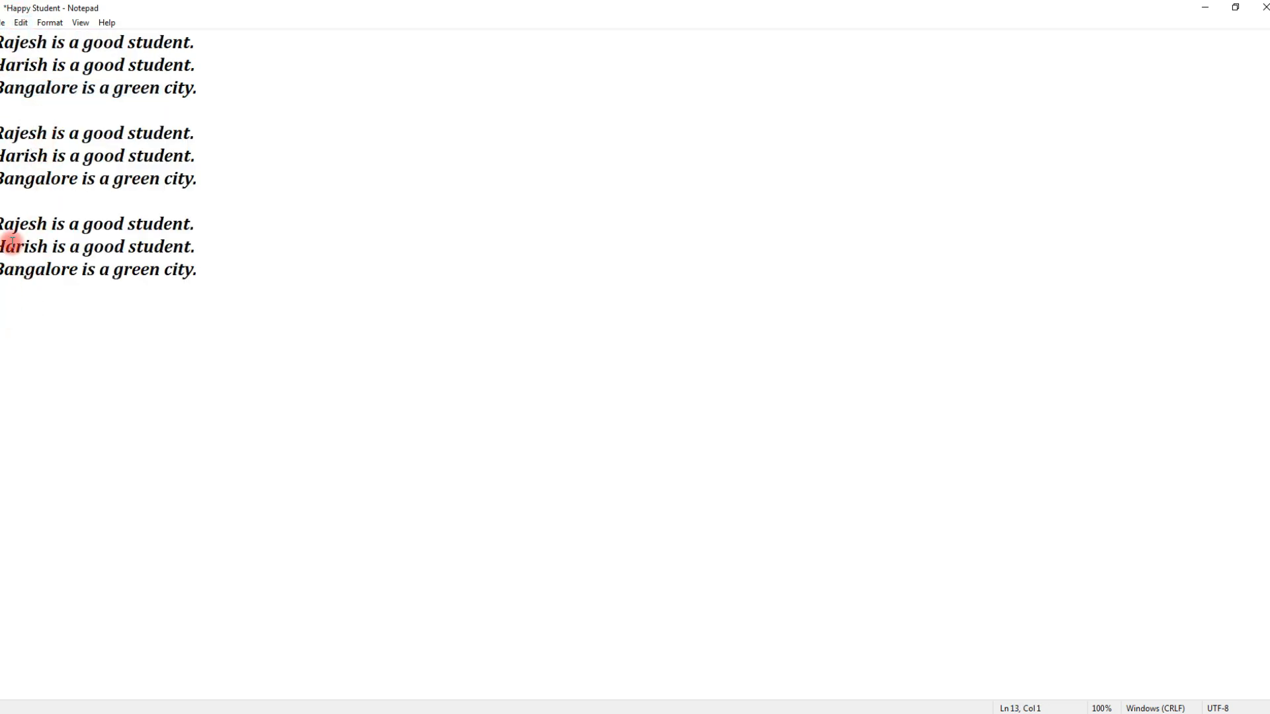
click(20, 22)
click(49, 89)
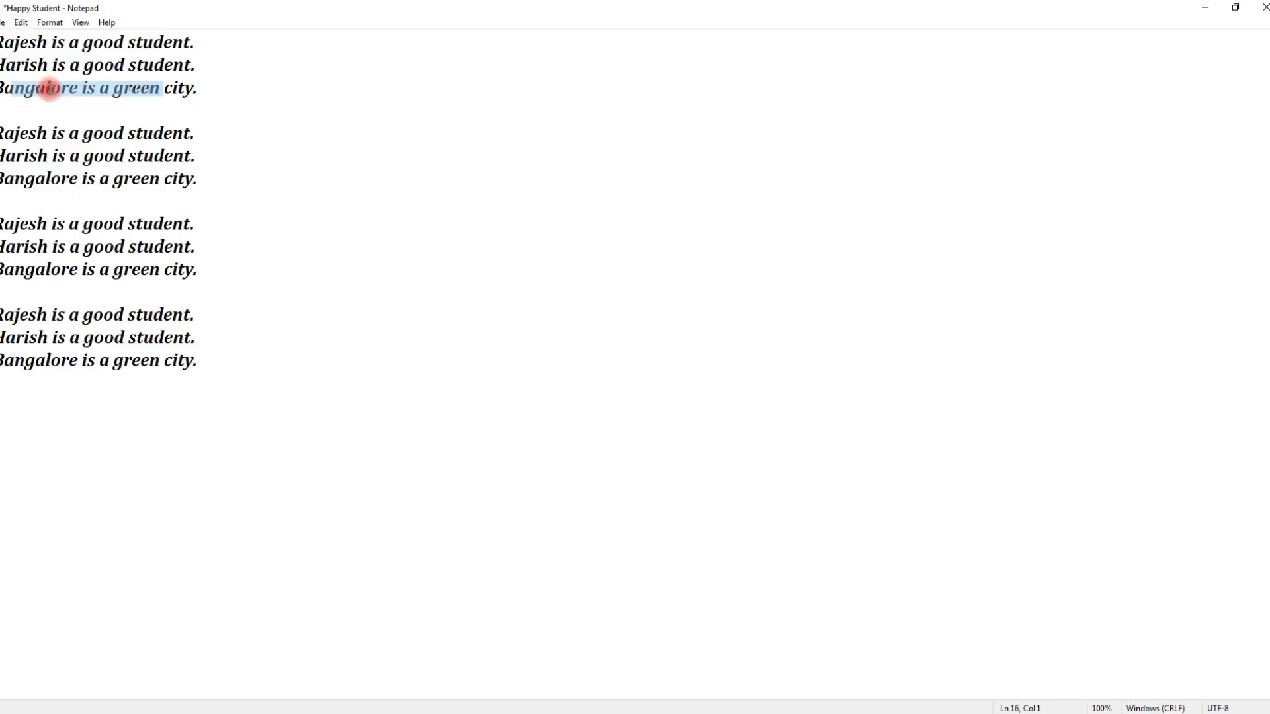
click(21, 22)
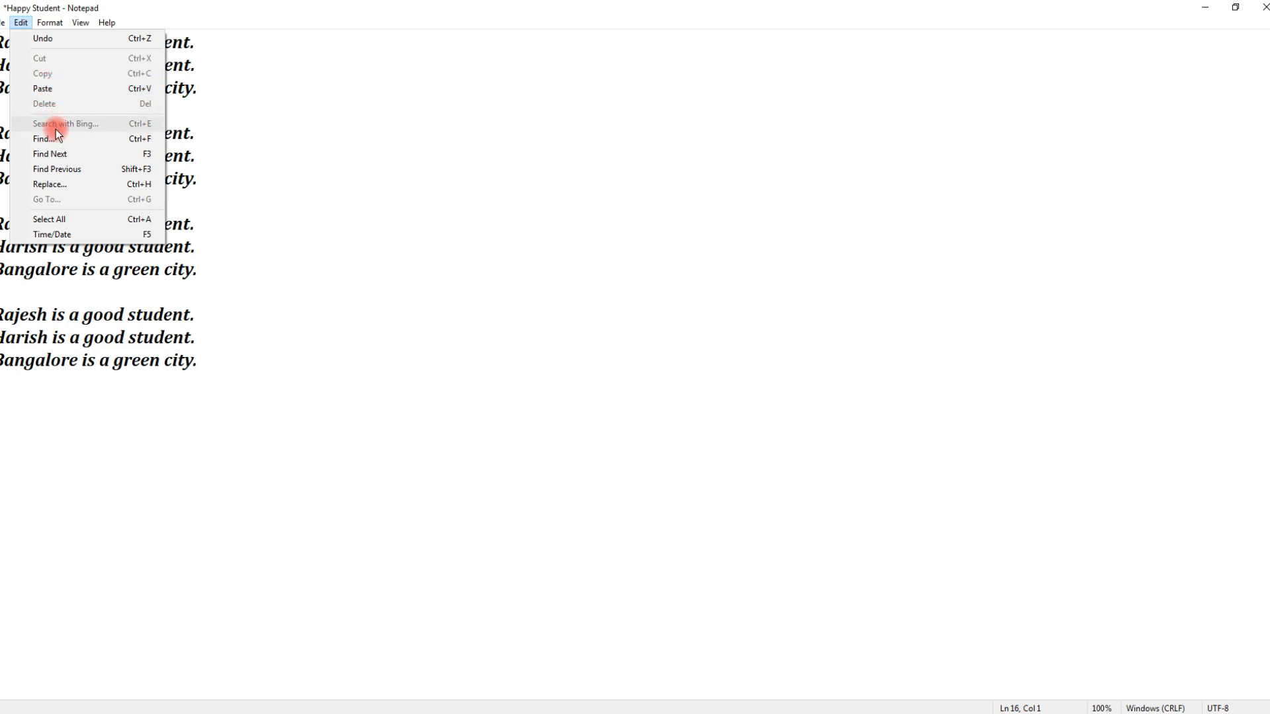
click(205, 133)
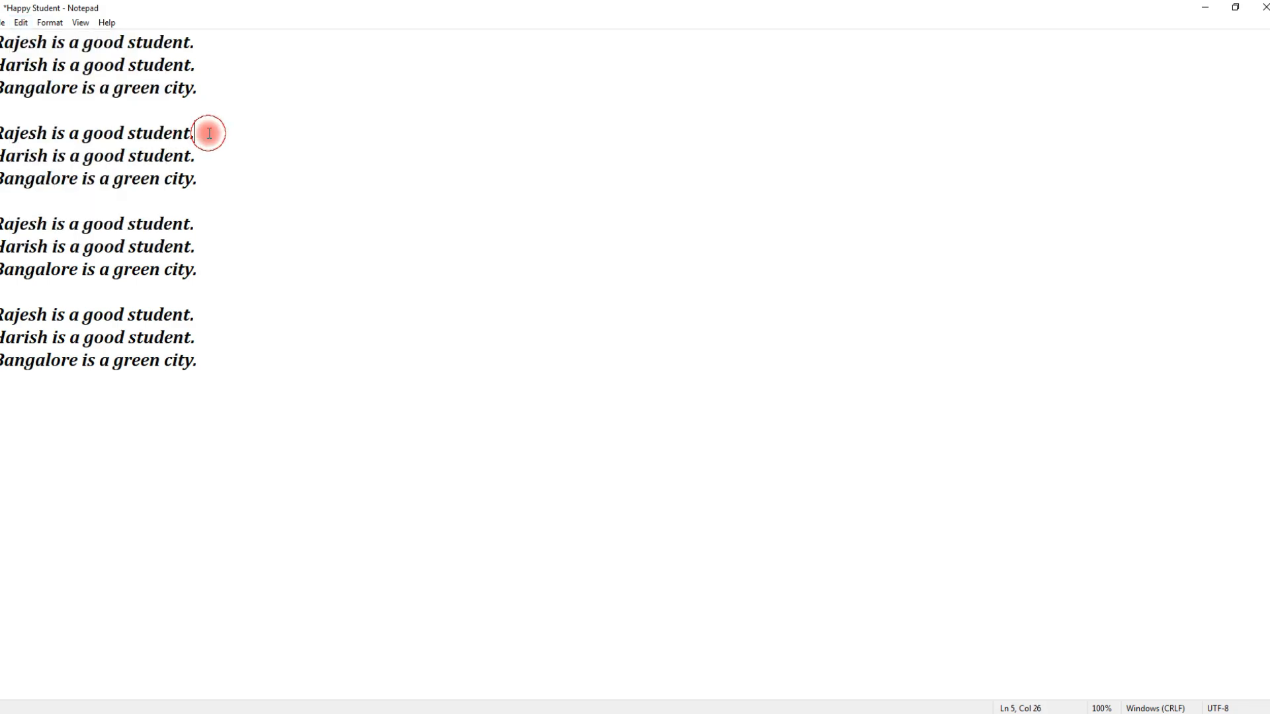
Select the word "good" in the first sentence and open Find for it, moving the dialog clear of the text
drag(82, 42, 123, 43)
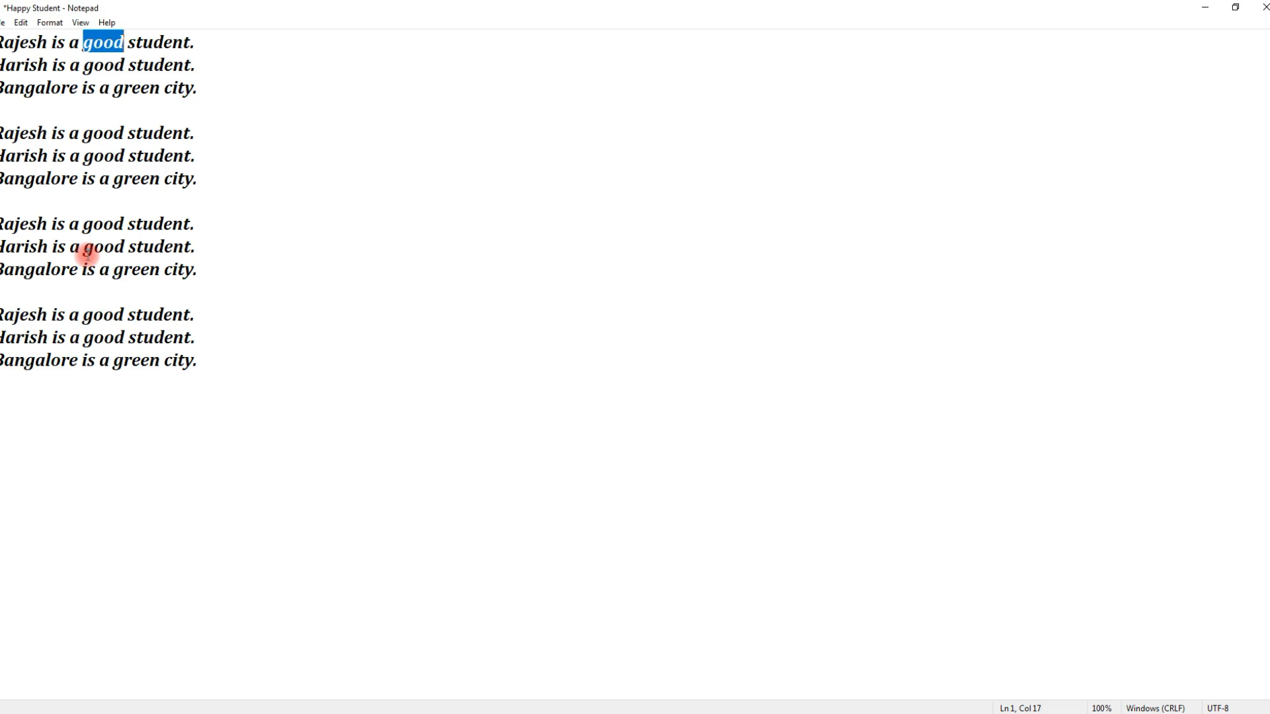
click(26, 25)
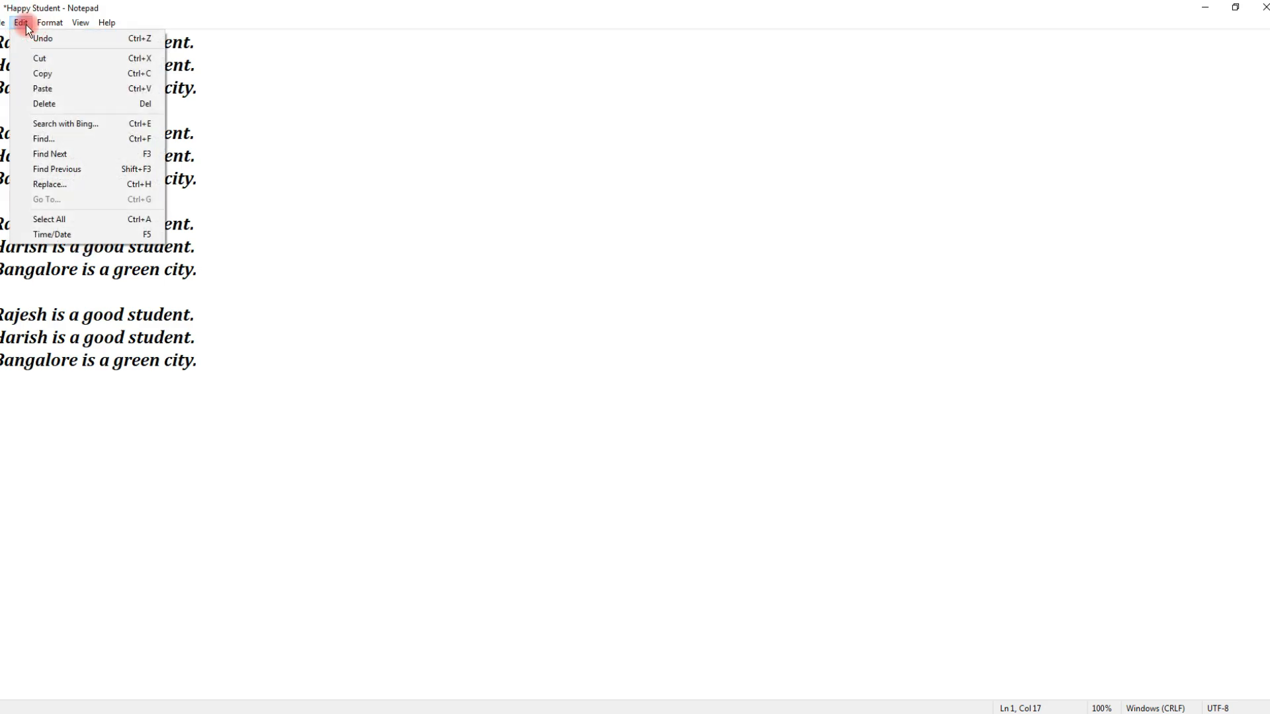
click(49, 126)
click(22, 23)
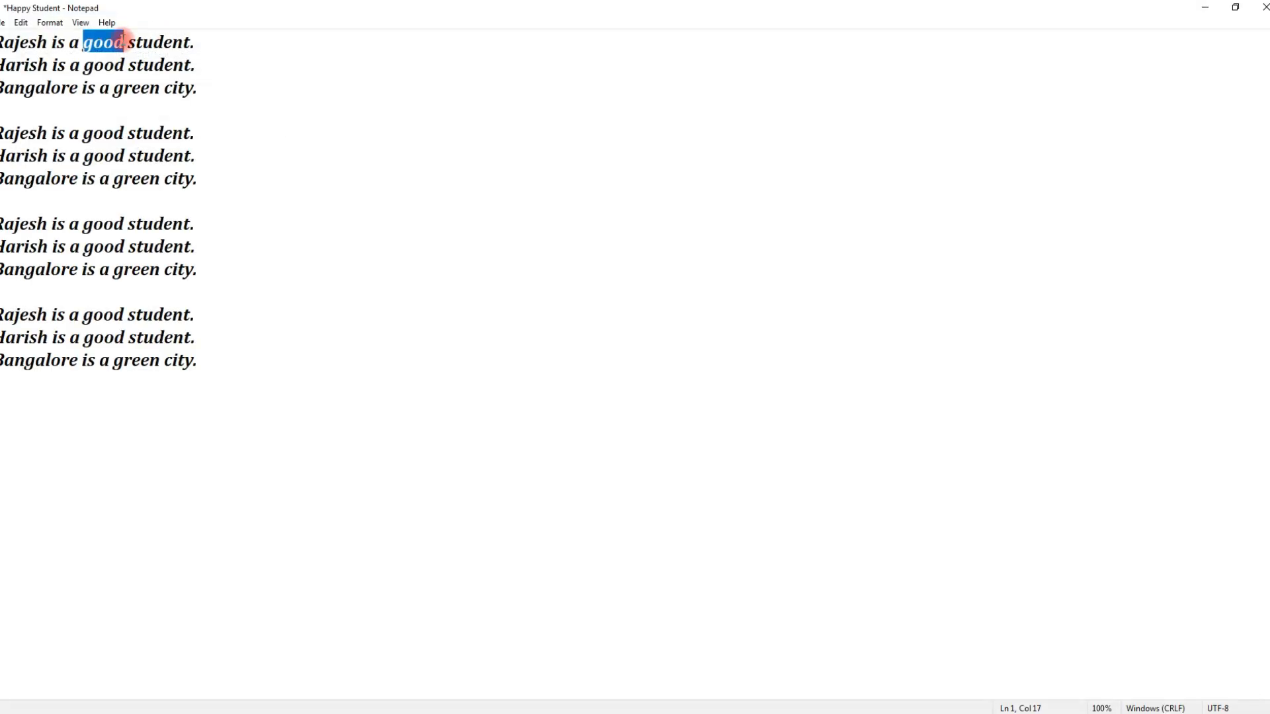
click(20, 24)
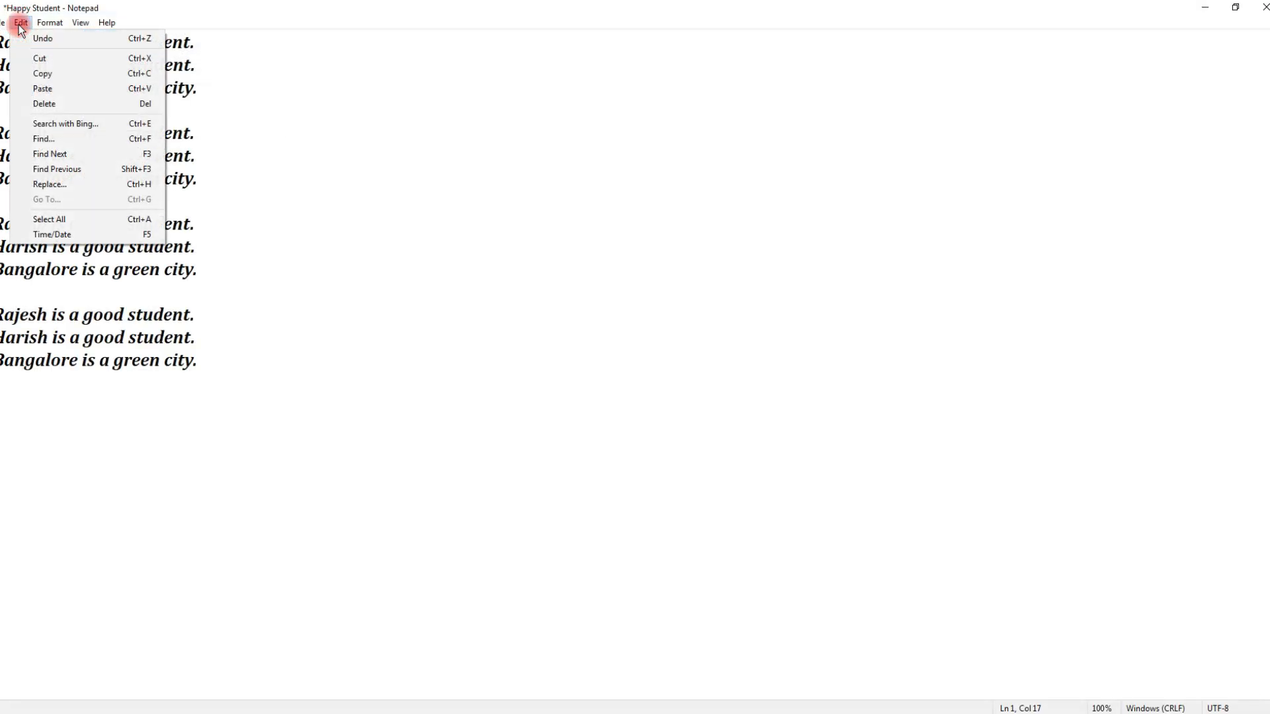
click(48, 137)
drag(102, 120, 397, 208)
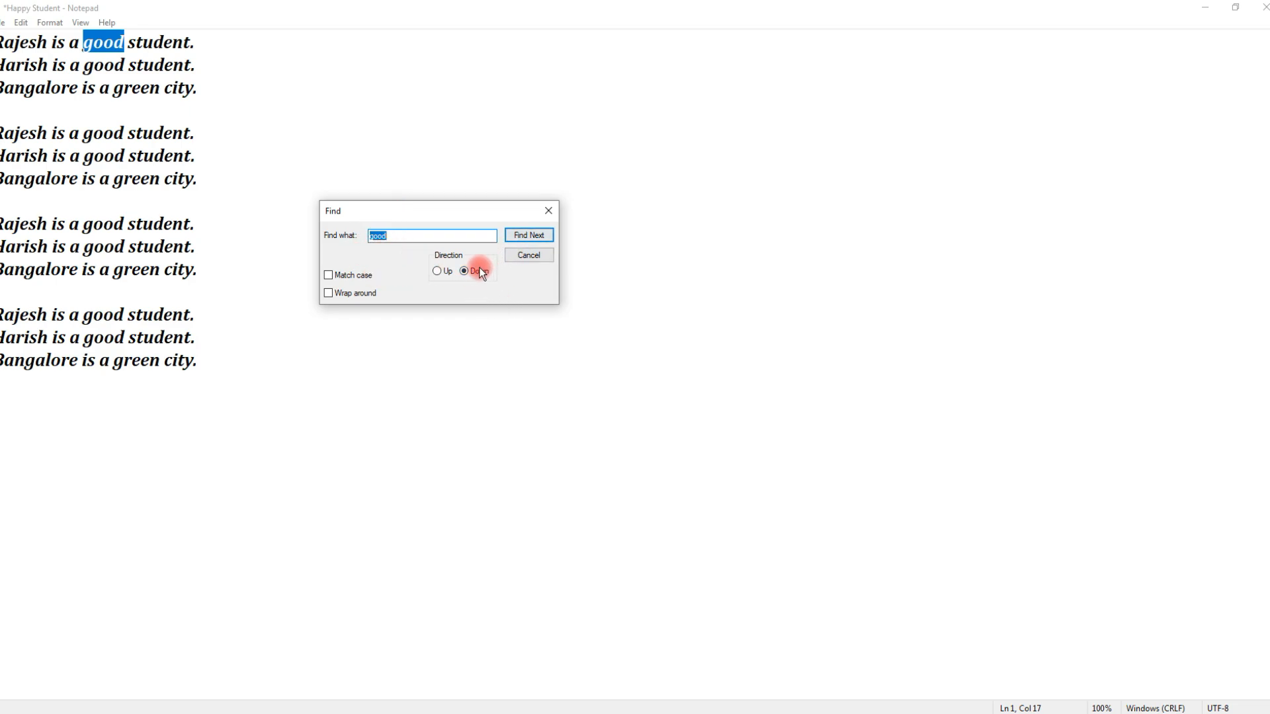
Find each next occurrence of "good" in the Down direction until the last one in the fourth block
click(527, 236)
click(527, 237)
click(528, 237)
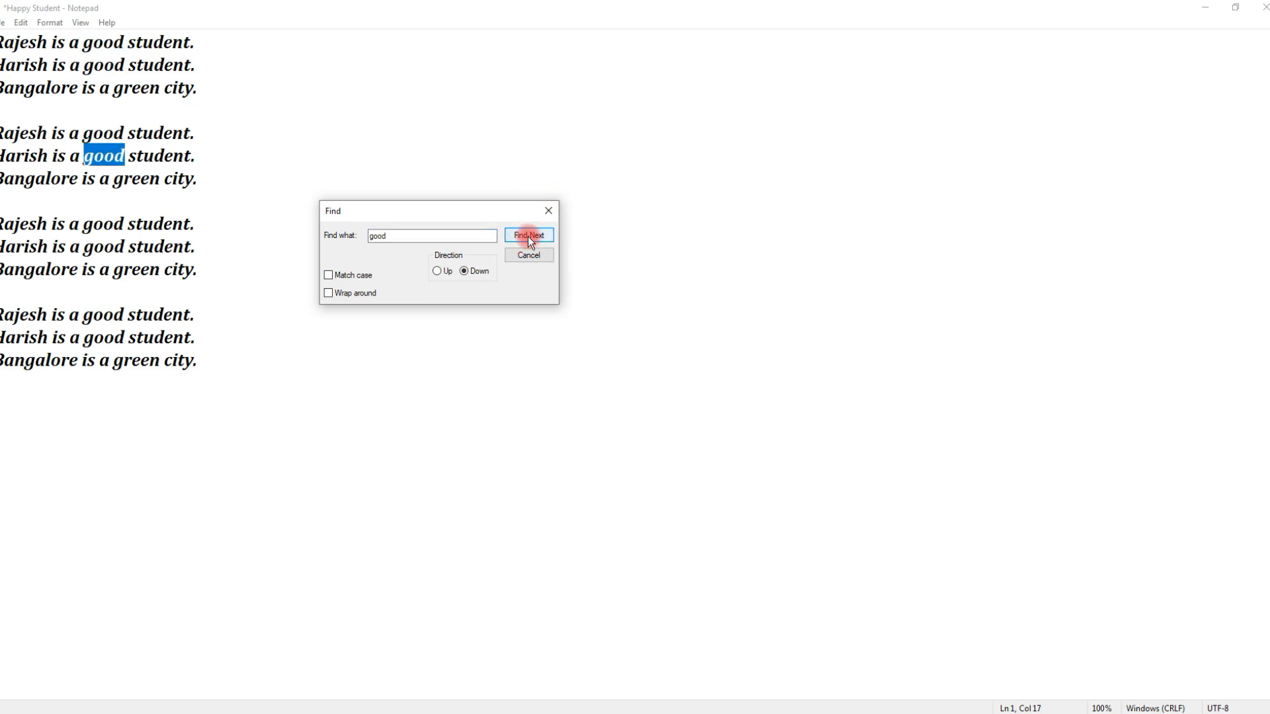
click(528, 236)
click(528, 236)
click(527, 236)
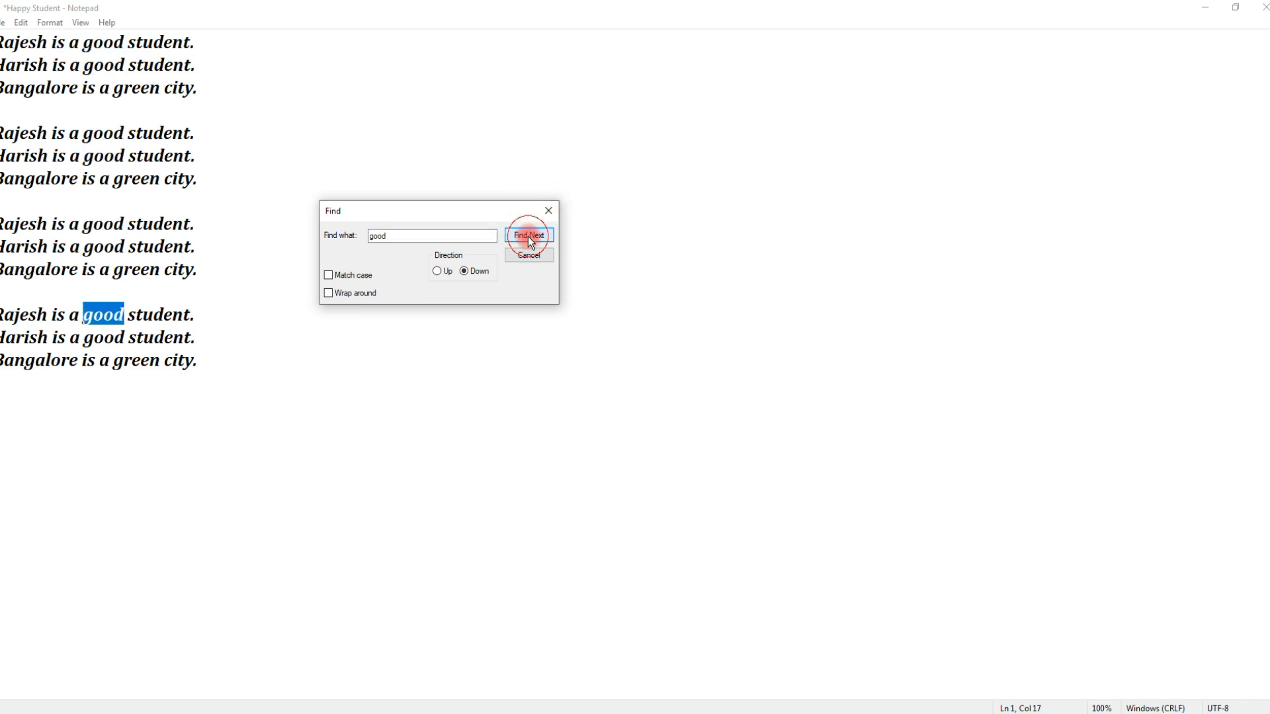
click(528, 236)
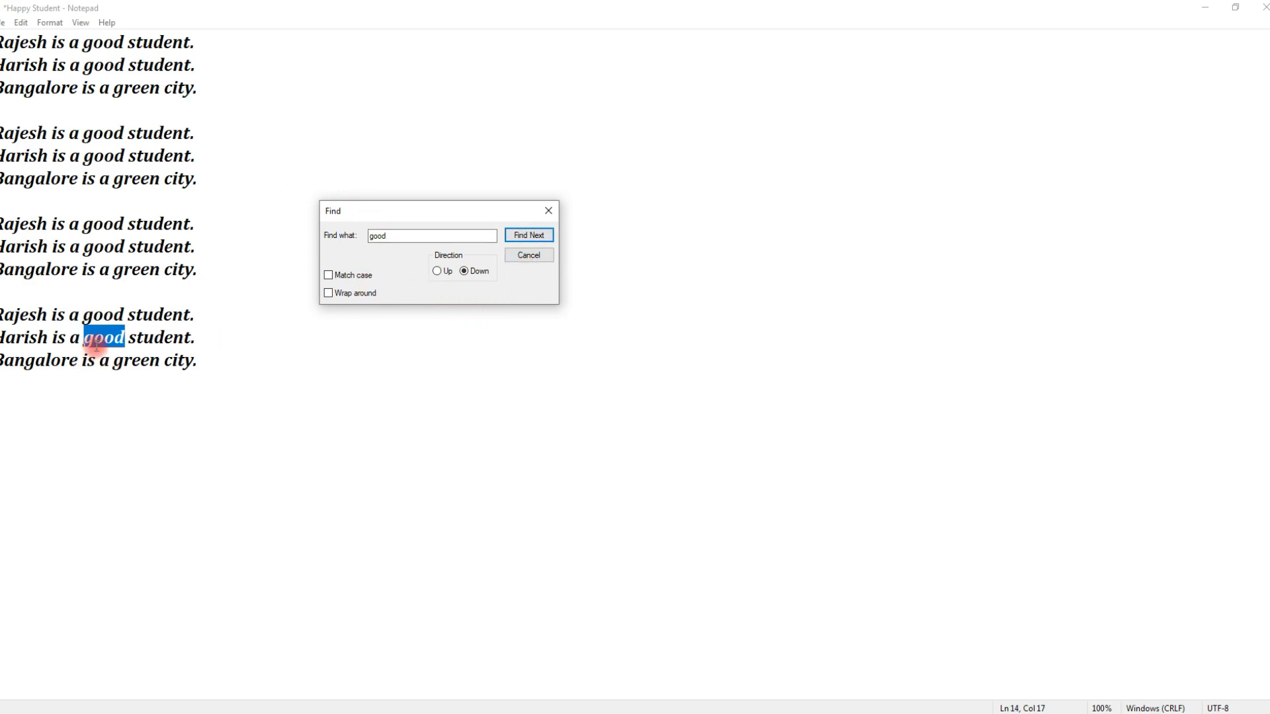
Set the search direction to Up and find each occurrence of "good" back to the first sentence
click(519, 235)
click(518, 236)
click(518, 235)
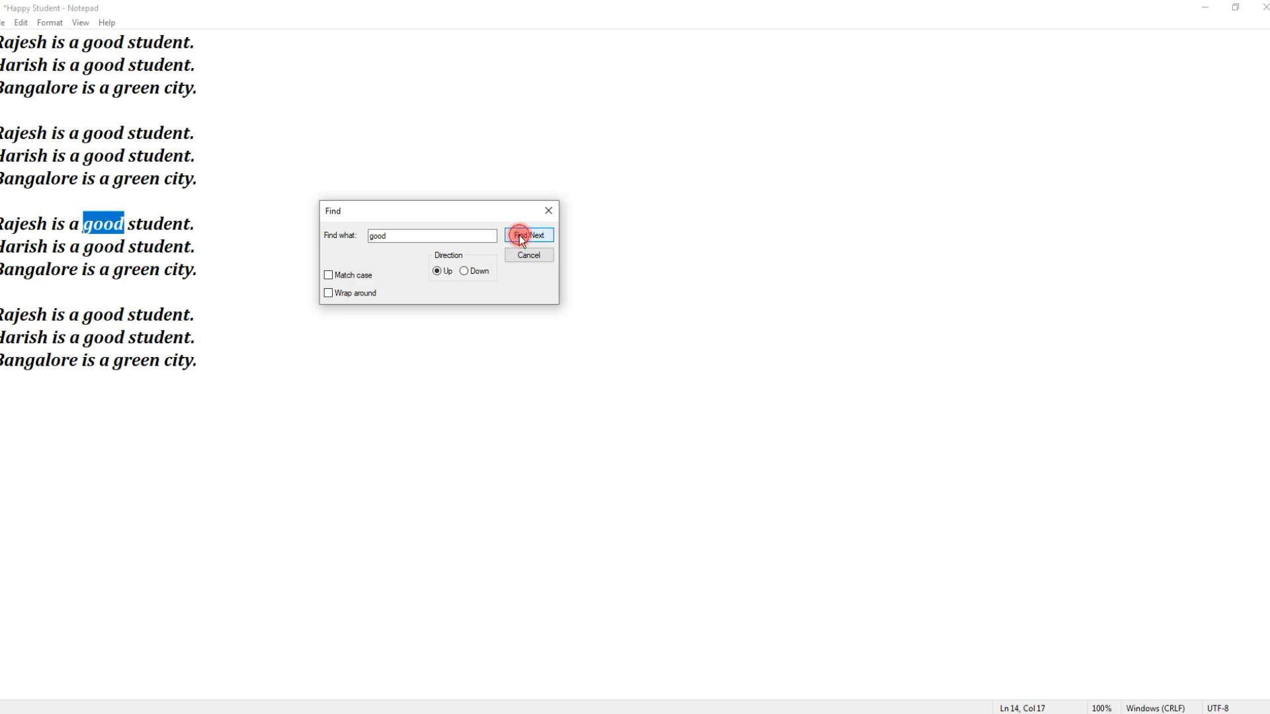
click(520, 236)
click(519, 236)
click(519, 237)
click(520, 237)
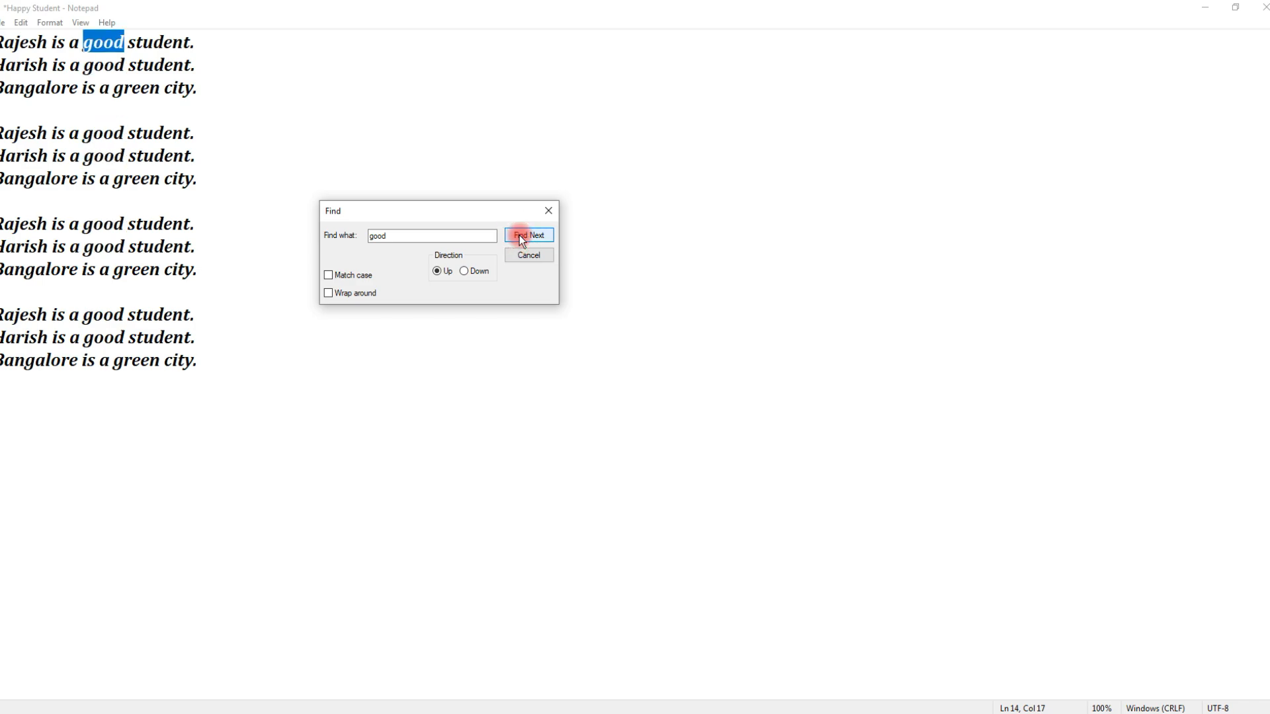
Set the search direction back to Down, find the next two occurrences of "good", and close the Find dialog
click(474, 273)
click(528, 232)
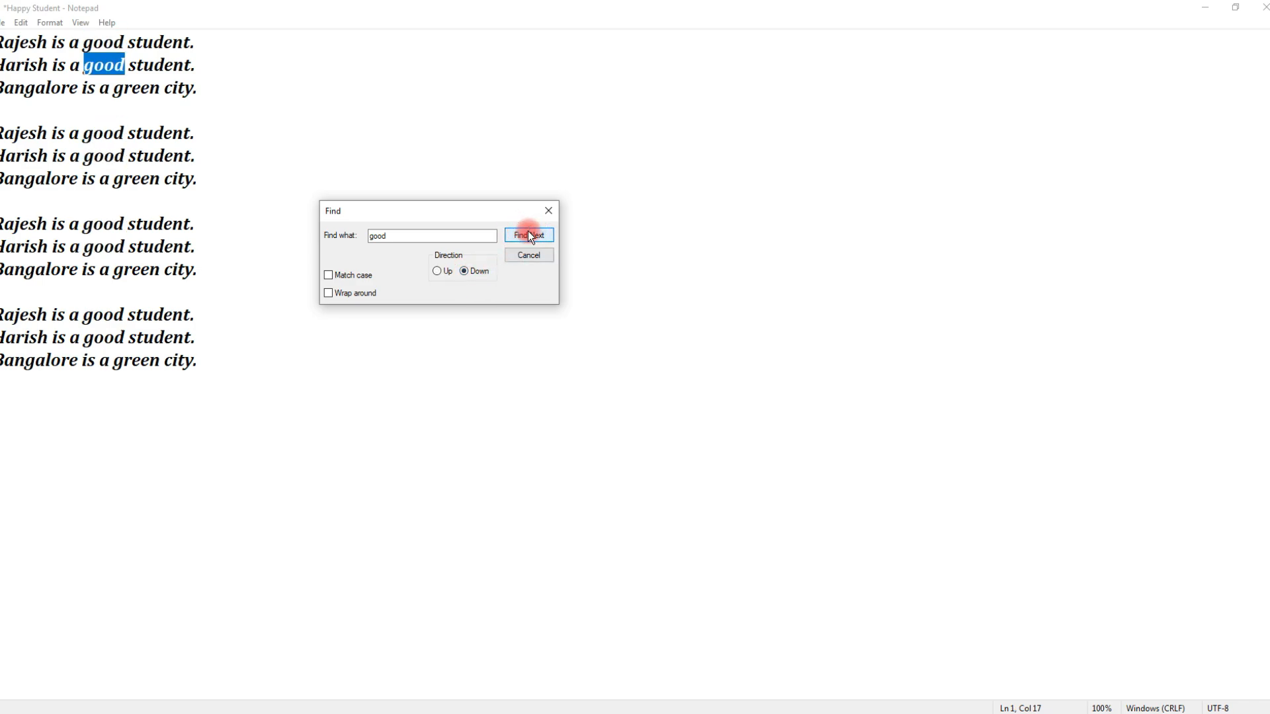
click(527, 231)
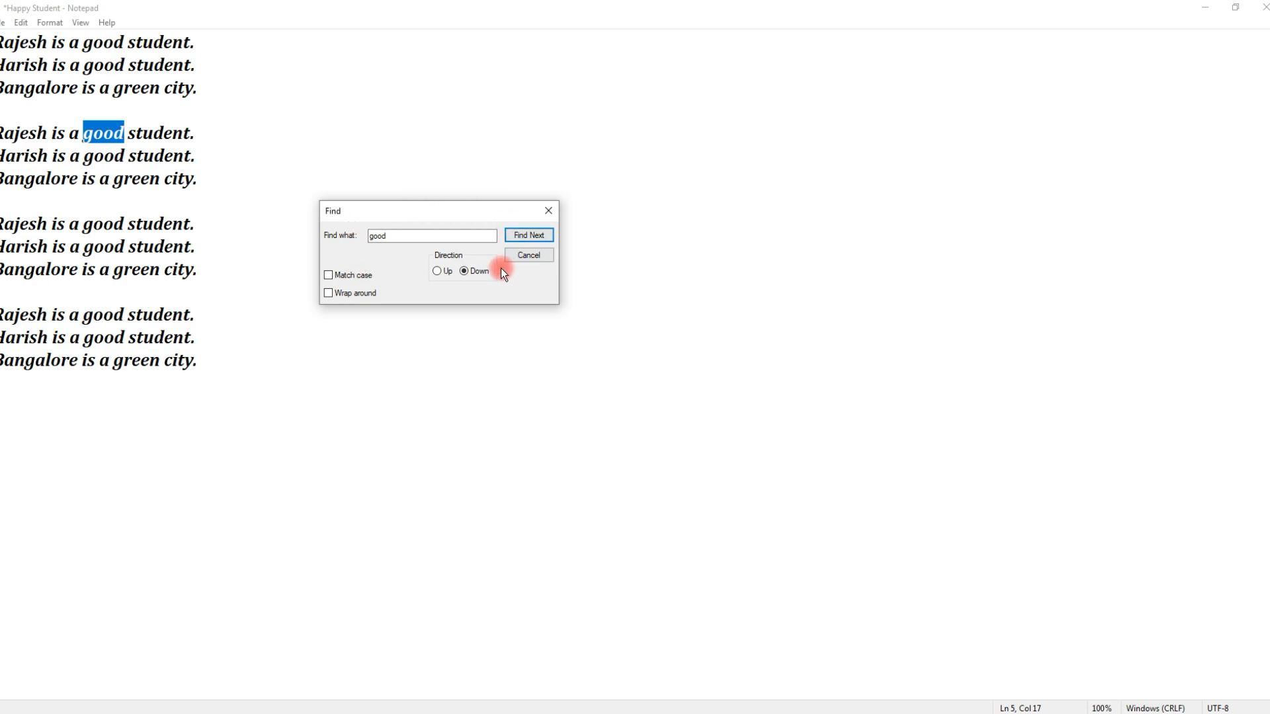
click(529, 255)
Repeat Find Next without the dialog to go through the remaining occurrences of "good" down to the last one
click(20, 22)
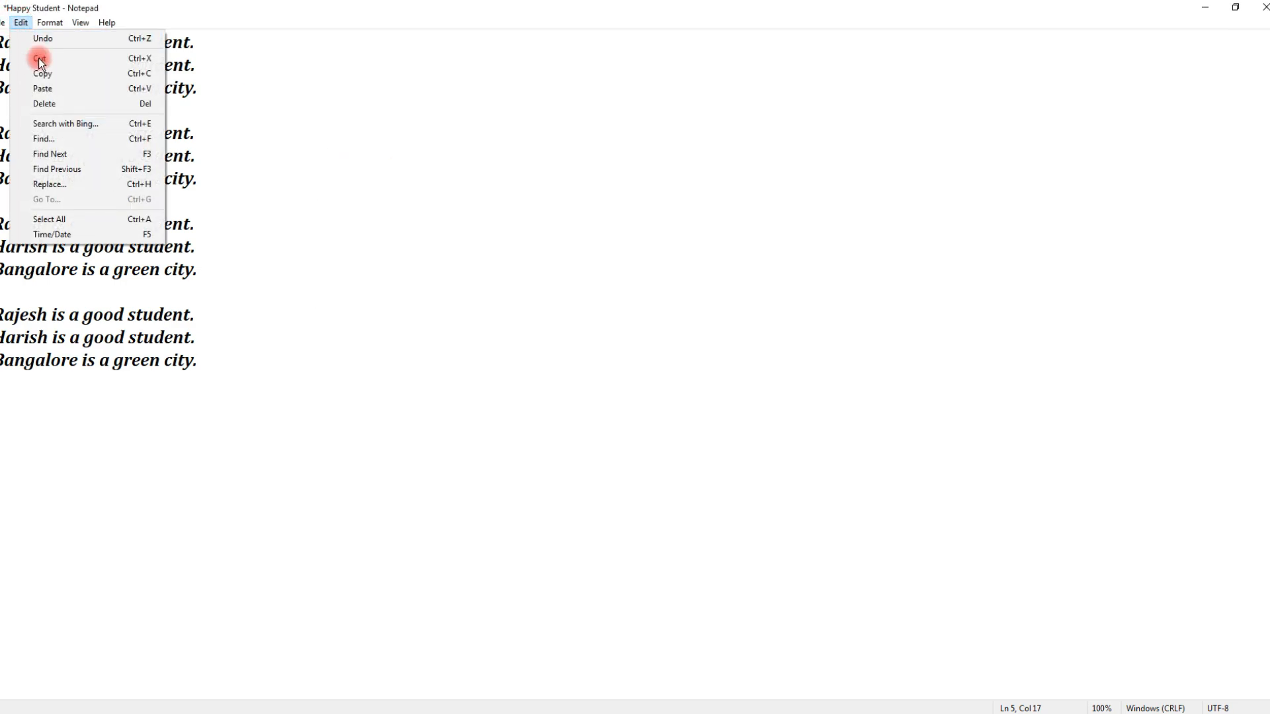
click(63, 151)
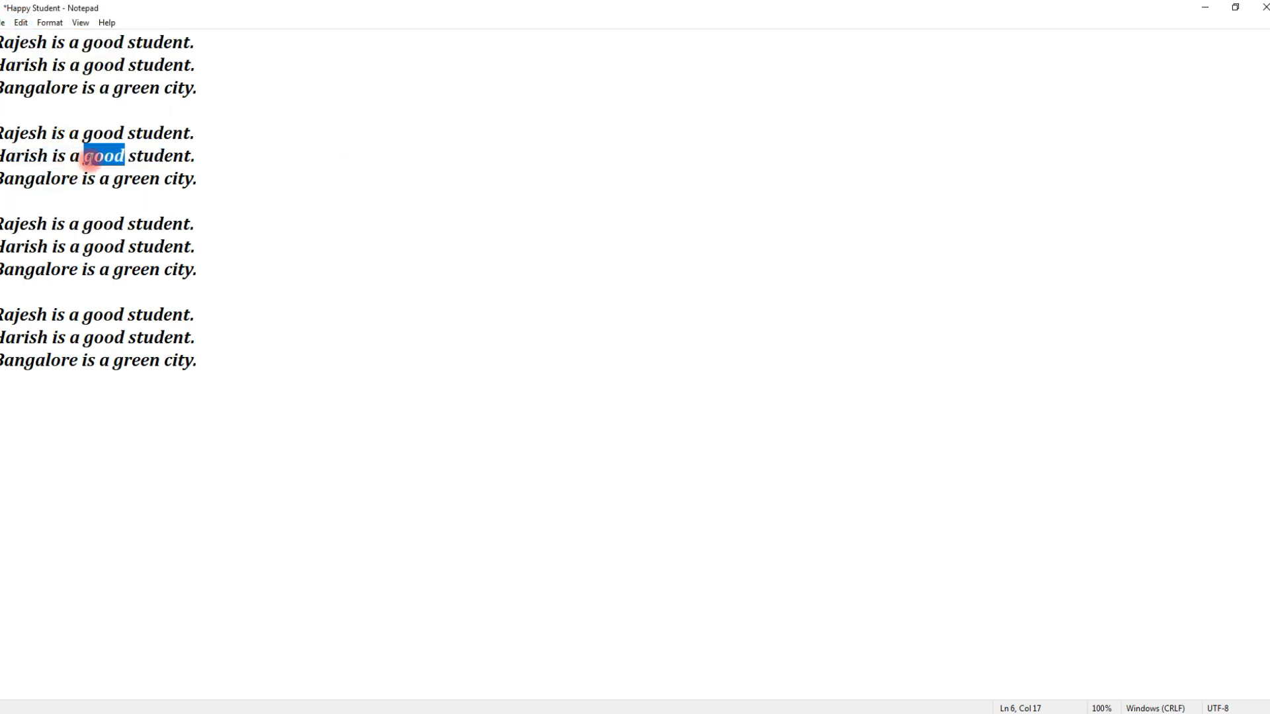
click(20, 22)
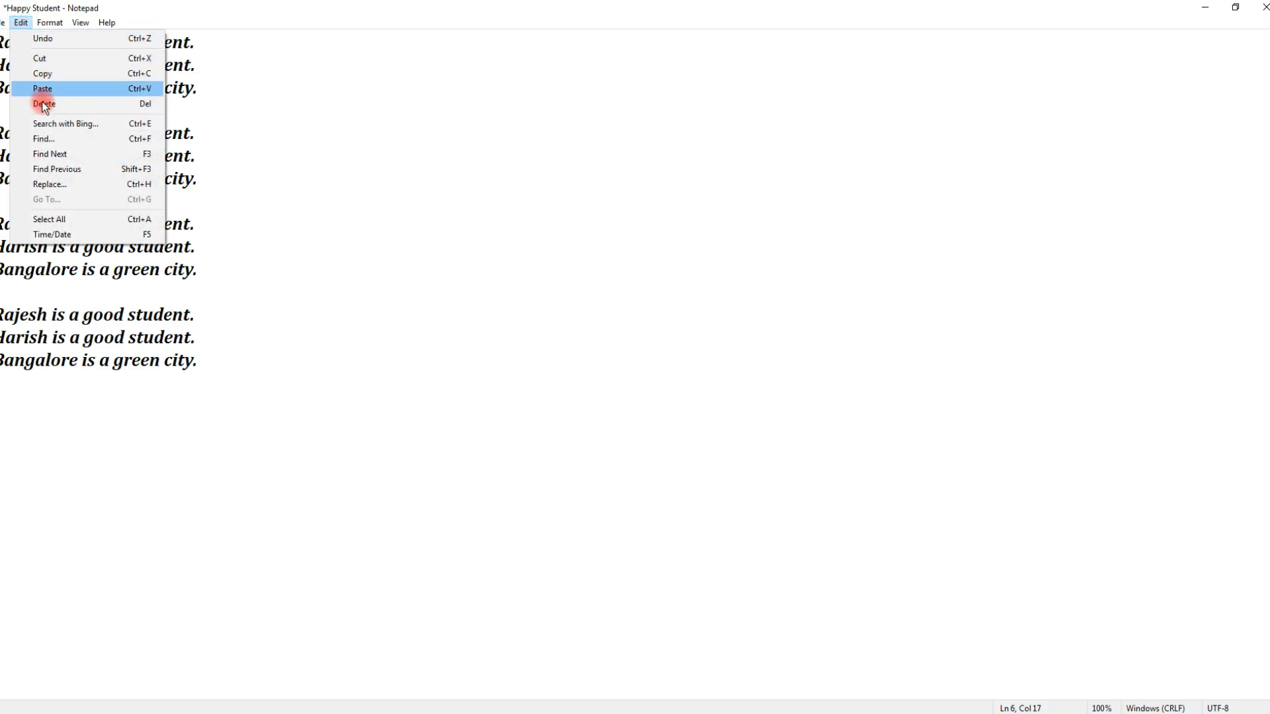
click(41, 150)
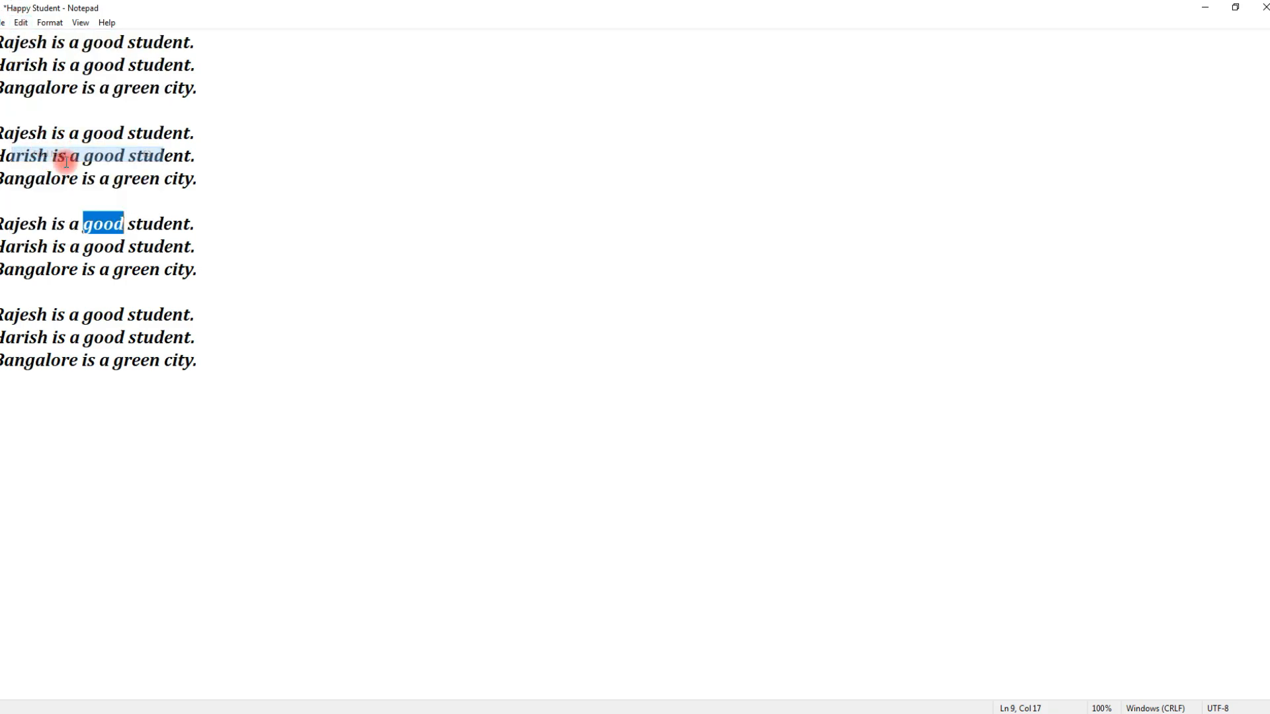
click(21, 24)
click(60, 151)
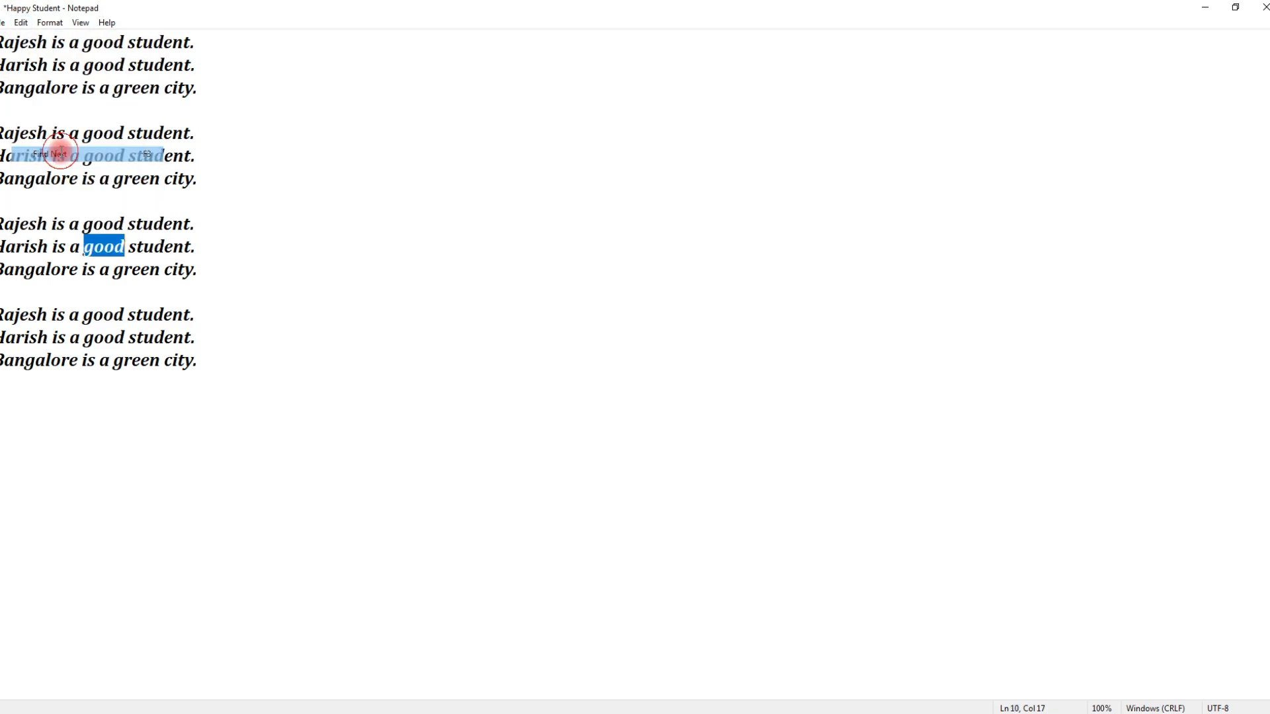
click(21, 23)
click(57, 151)
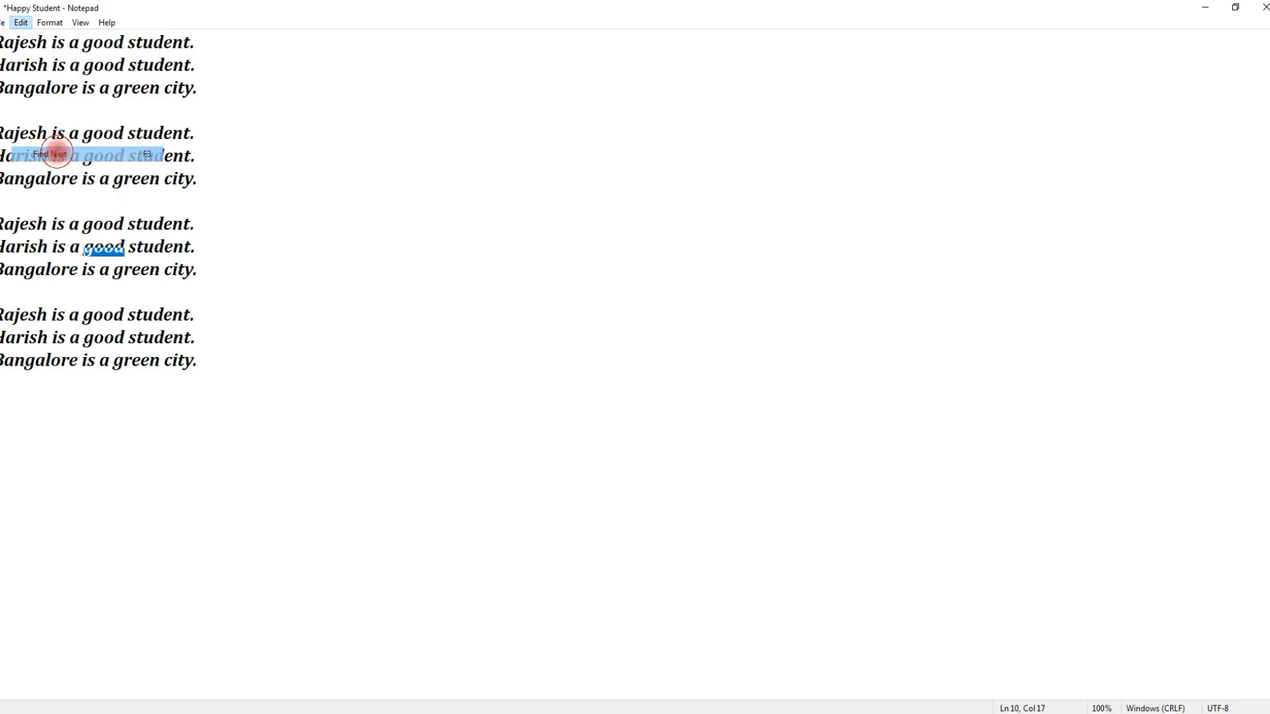
click(21, 22)
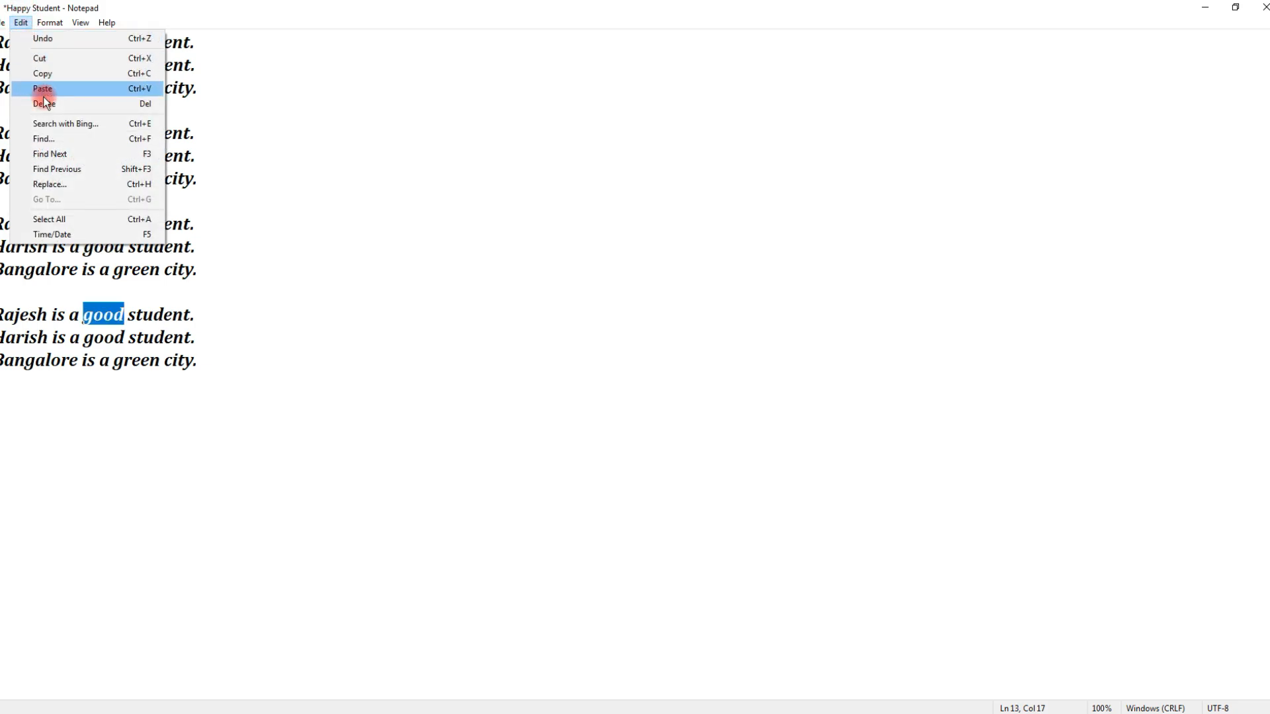
click(57, 150)
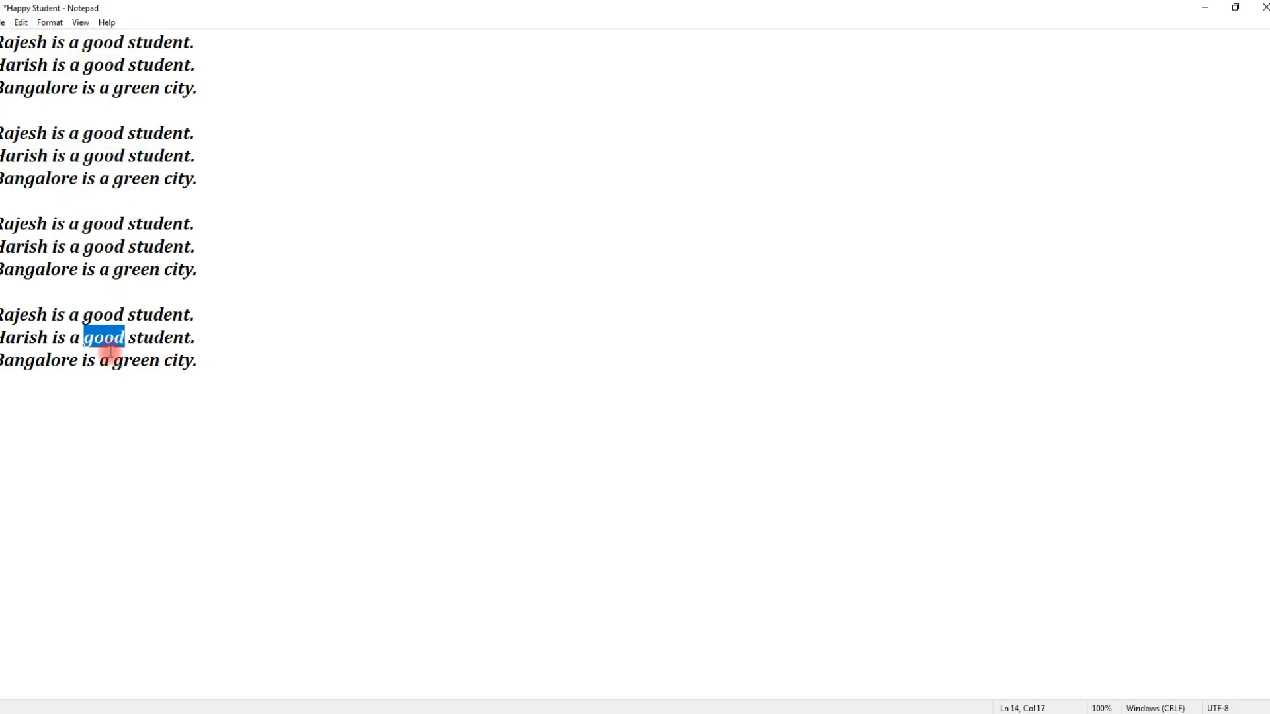
Use Find Previous to go back one occurrence of "good"
click(21, 23)
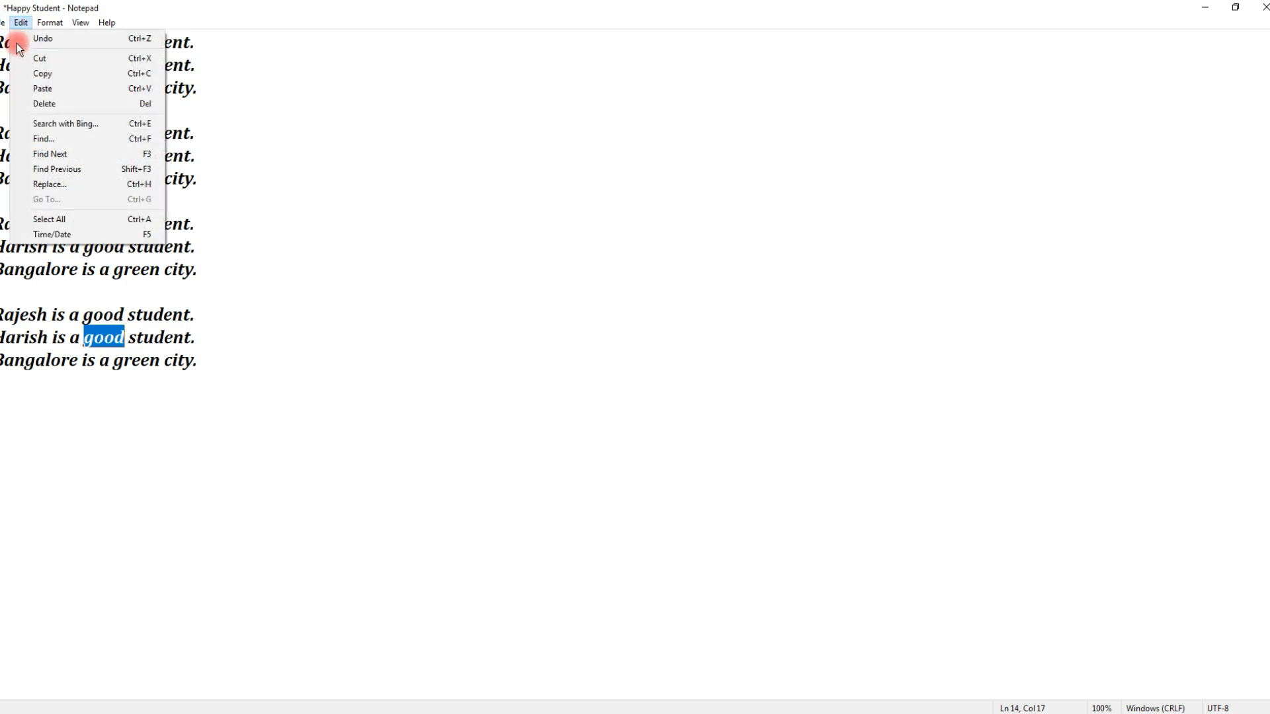
click(65, 168)
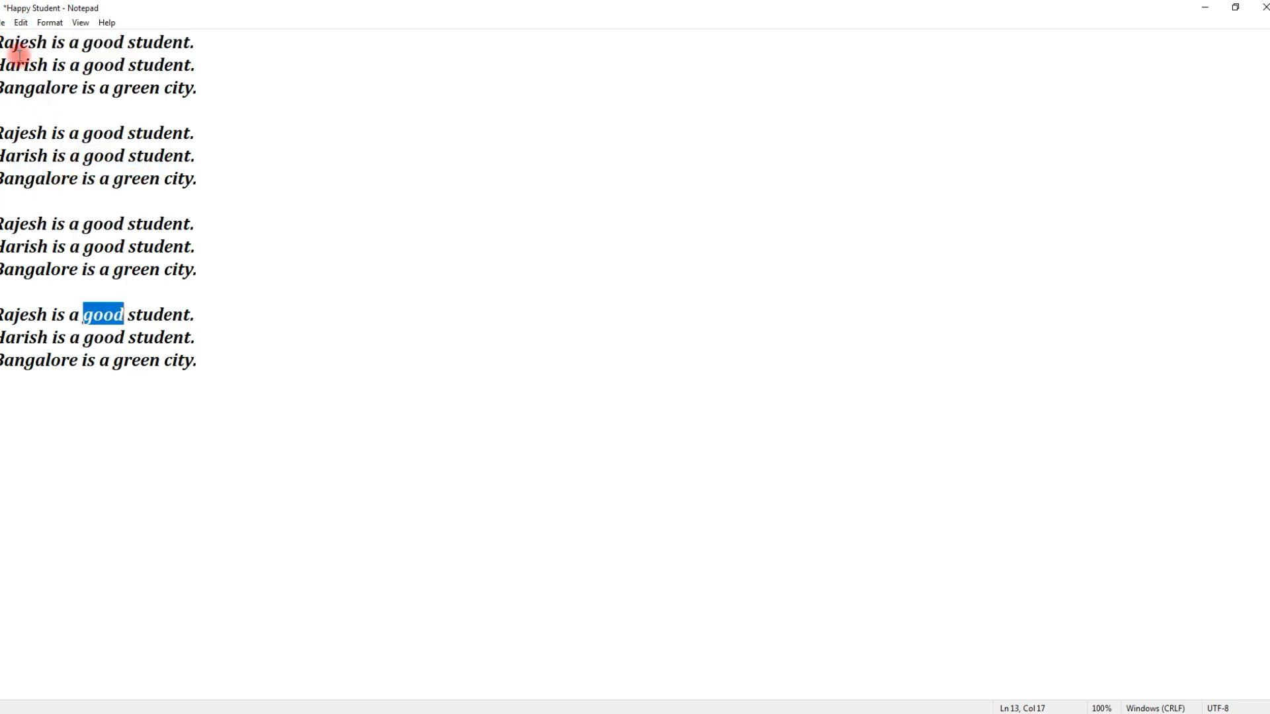
Use Find Previous twice more to move back through the preceding occurrences of "good"
click(21, 23)
click(58, 168)
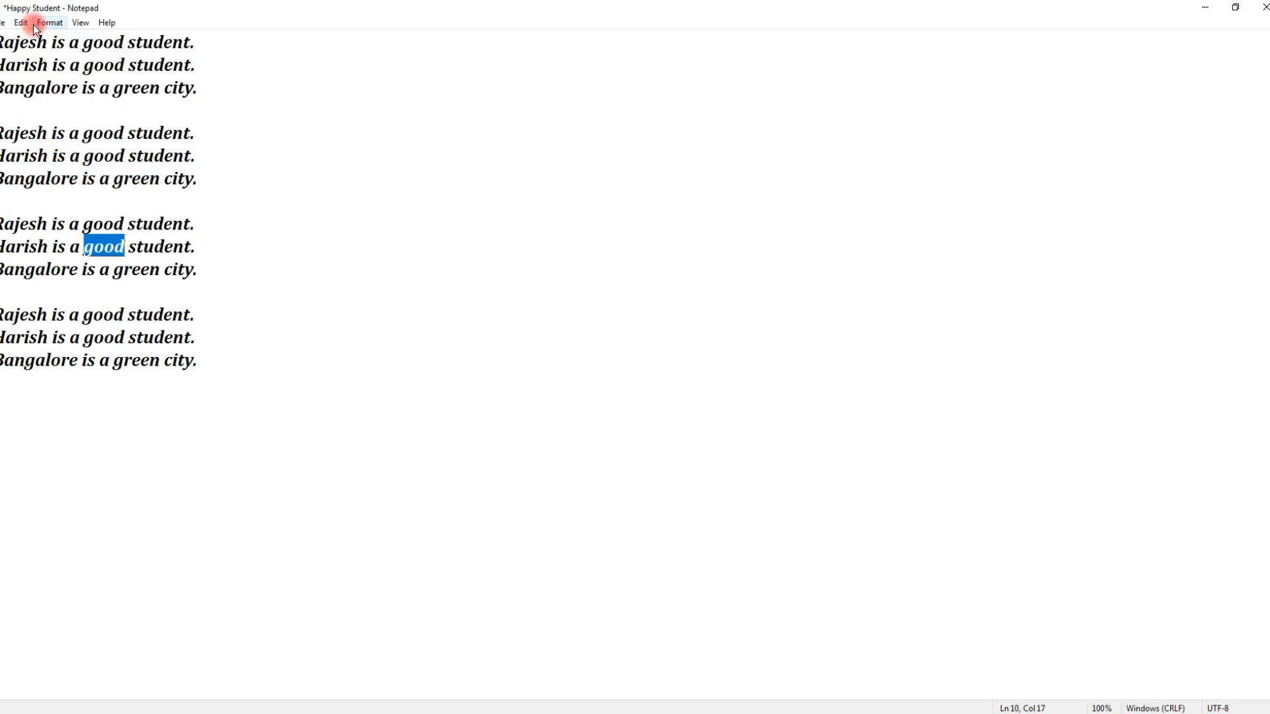
click(25, 22)
click(49, 168)
Reopen Find for "good" with the direction set to Up, and find each occurrence back to the first sentence
click(25, 23)
click(59, 139)
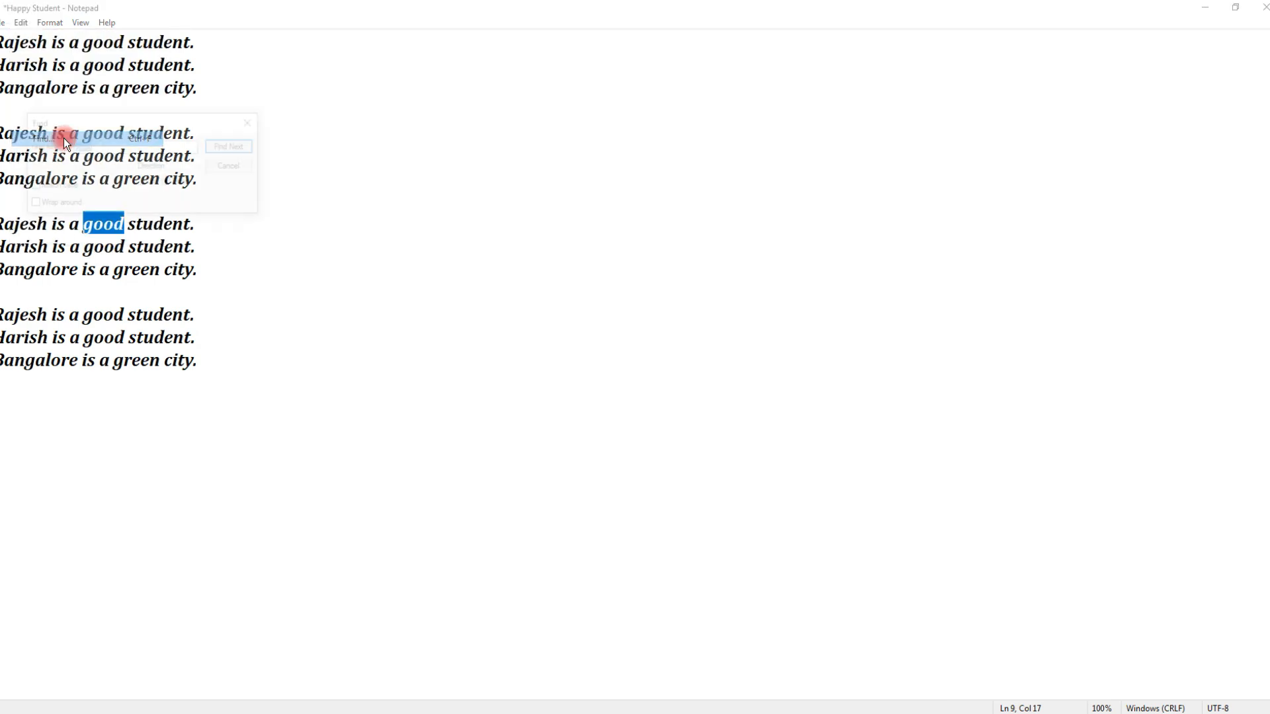
drag(132, 117, 552, 226)
click(524, 266)
click(621, 229)
click(620, 228)
click(620, 229)
click(620, 229)
Set the search direction to Down and find every occurrence of "good" to the last one in the document
click(549, 265)
click(617, 230)
click(617, 230)
click(617, 230)
click(617, 230)
click(617, 230)
click(617, 229)
click(617, 230)
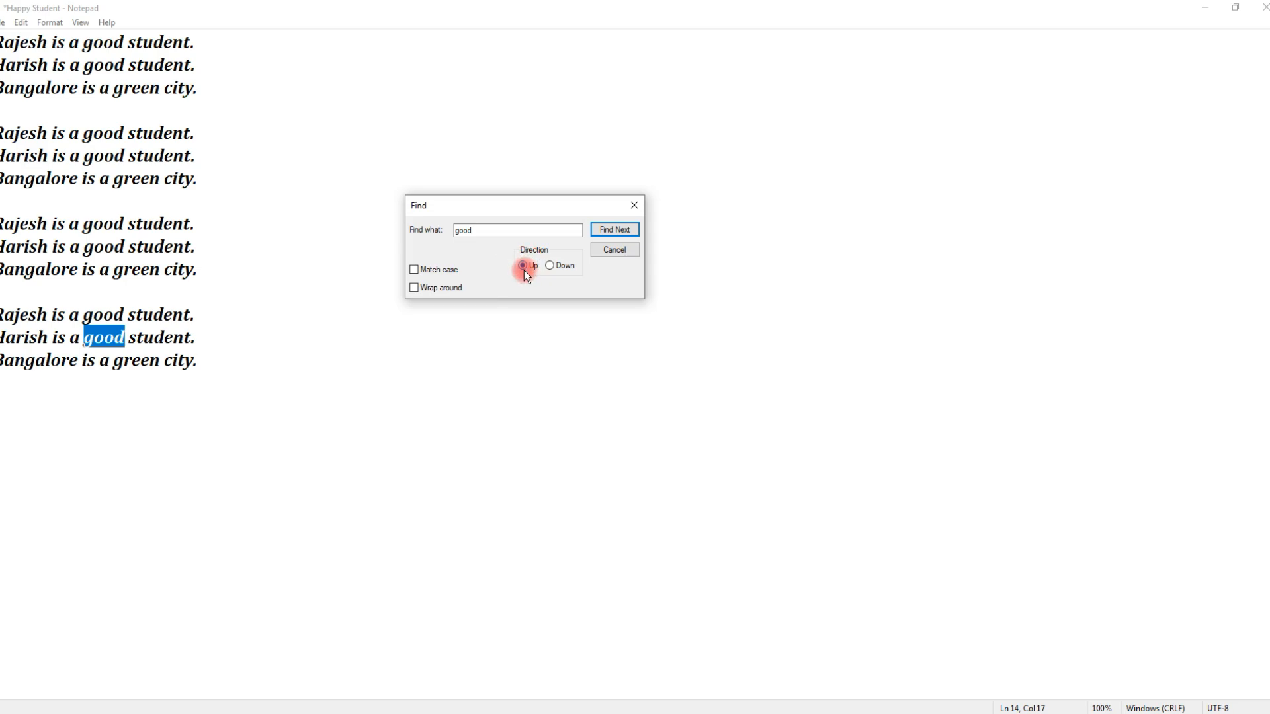
With the search direction set to Up, find "good" repeatedly back to the first line, and close the Find dialog
click(598, 234)
click(609, 230)
click(609, 230)
click(608, 229)
click(609, 229)
click(608, 229)
click(609, 229)
click(610, 252)
Select "good" in the first sentence and set up a Replace of "good" with "new"
click(20, 24)
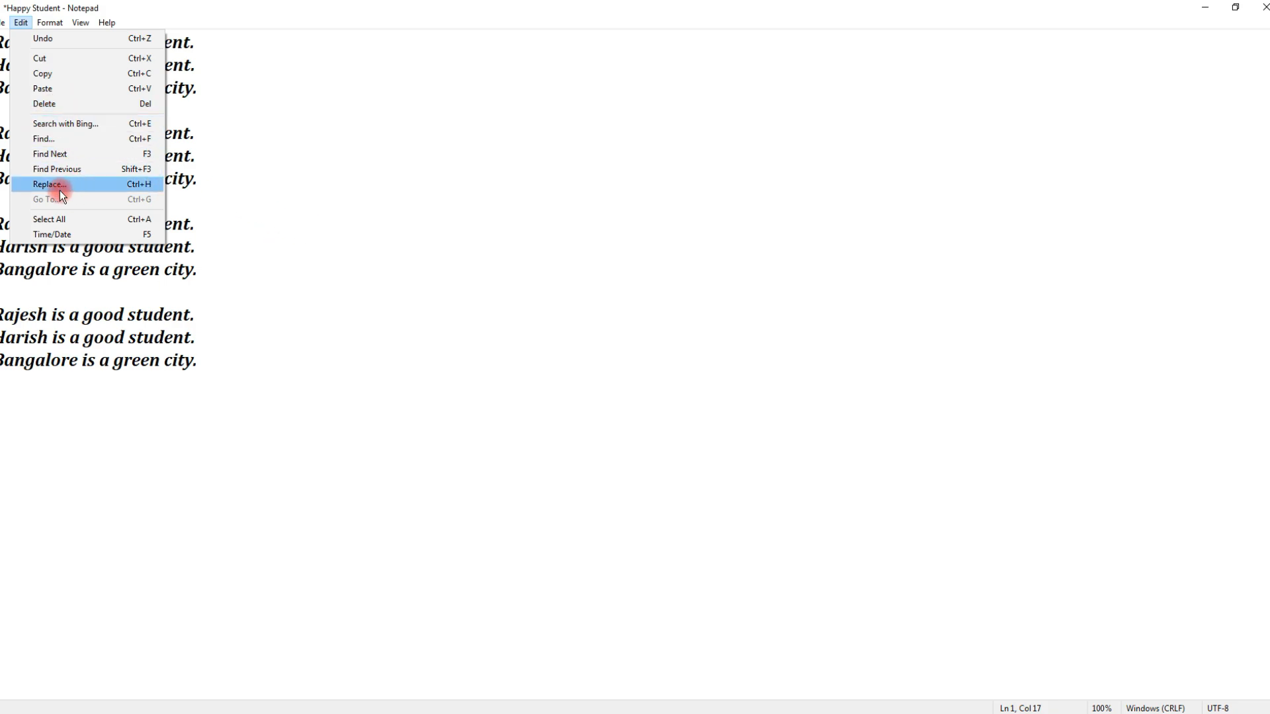
click(256, 177)
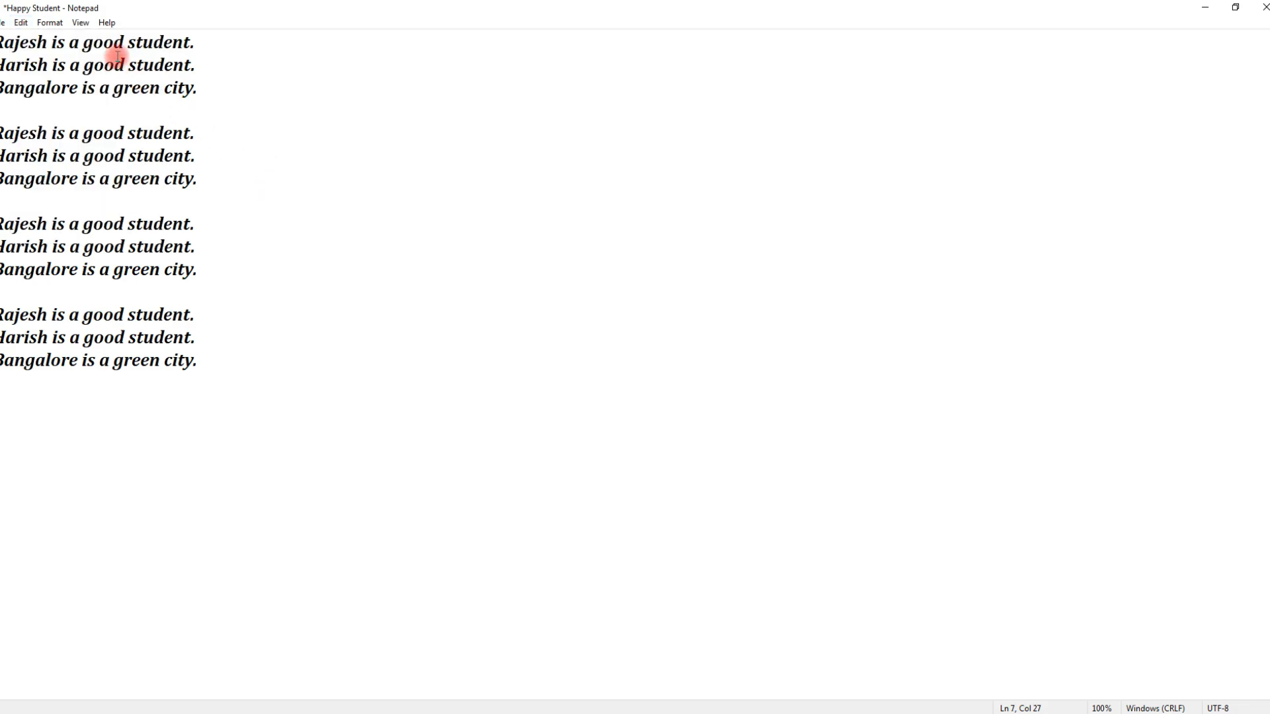
drag(123, 42, 84, 44)
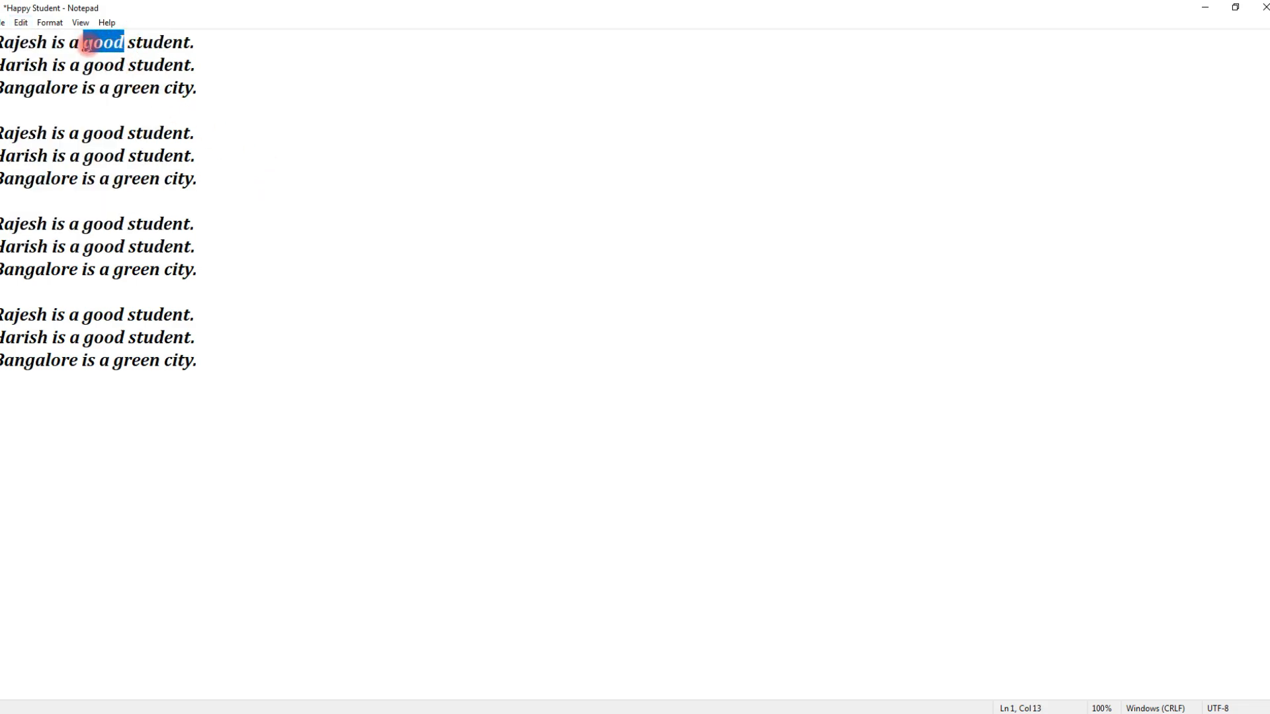
click(21, 23)
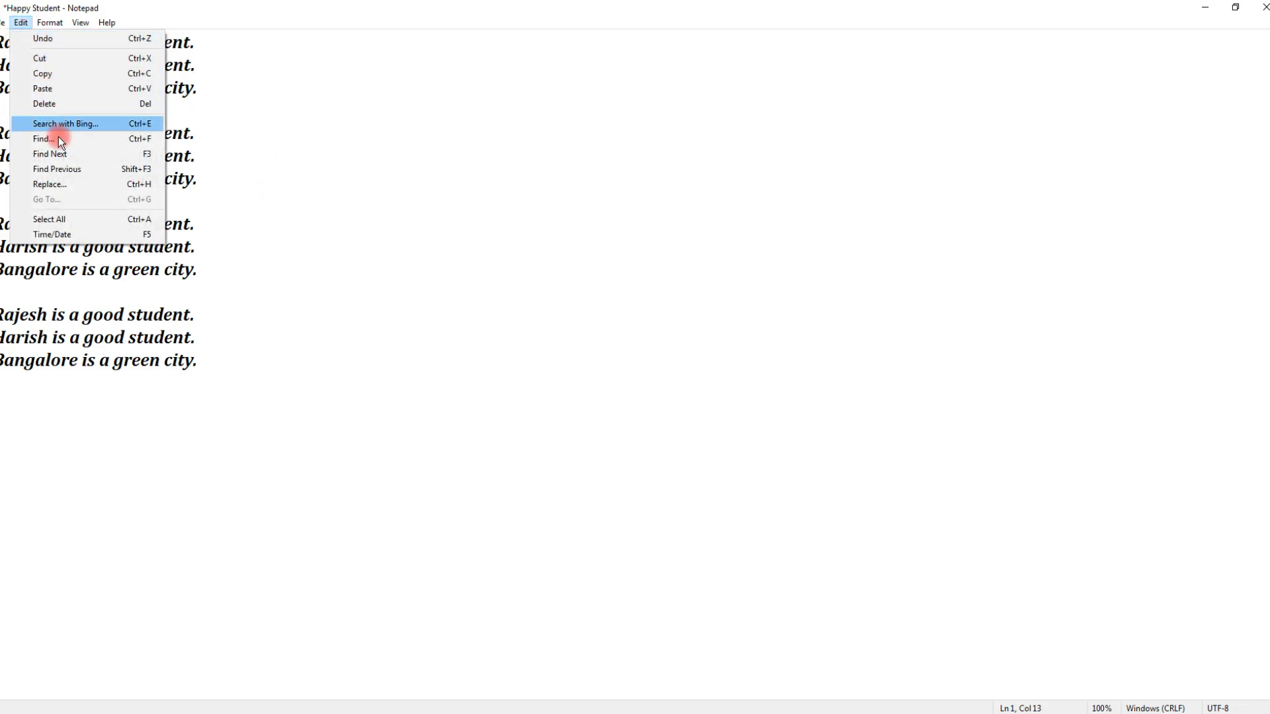
click(54, 183)
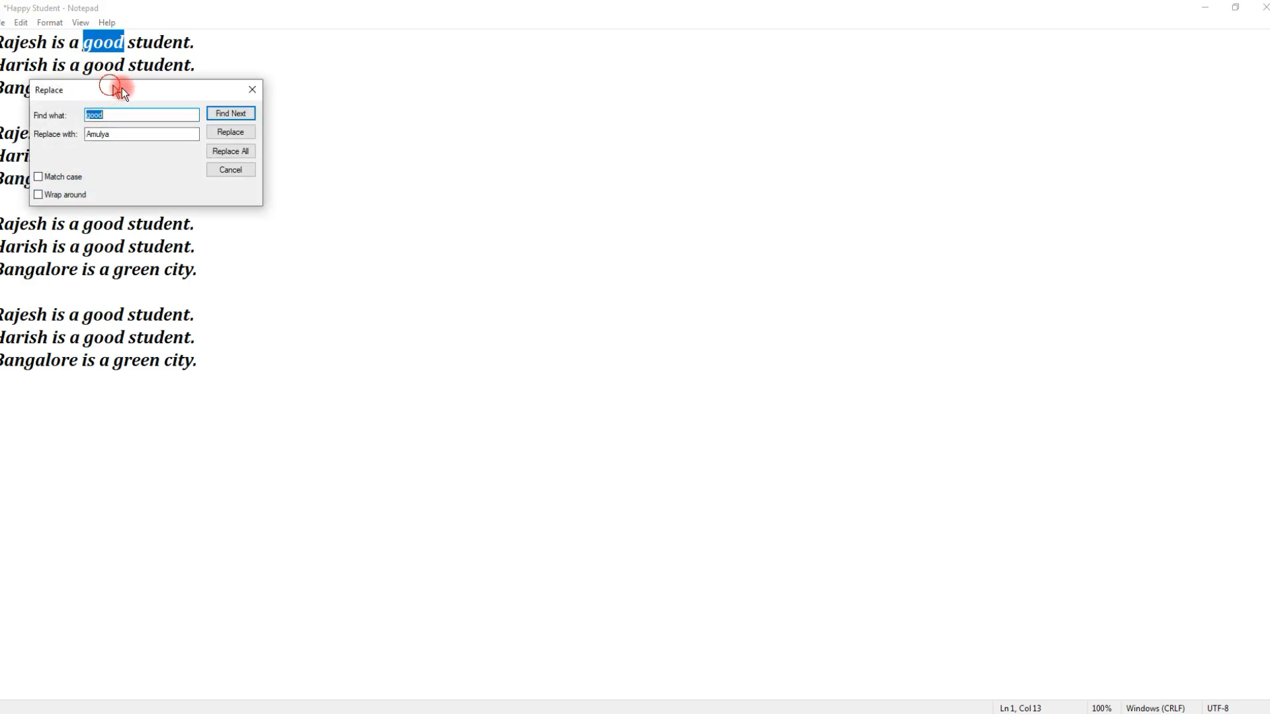
drag(113, 89, 439, 154)
double_click(466, 198)
text(new)
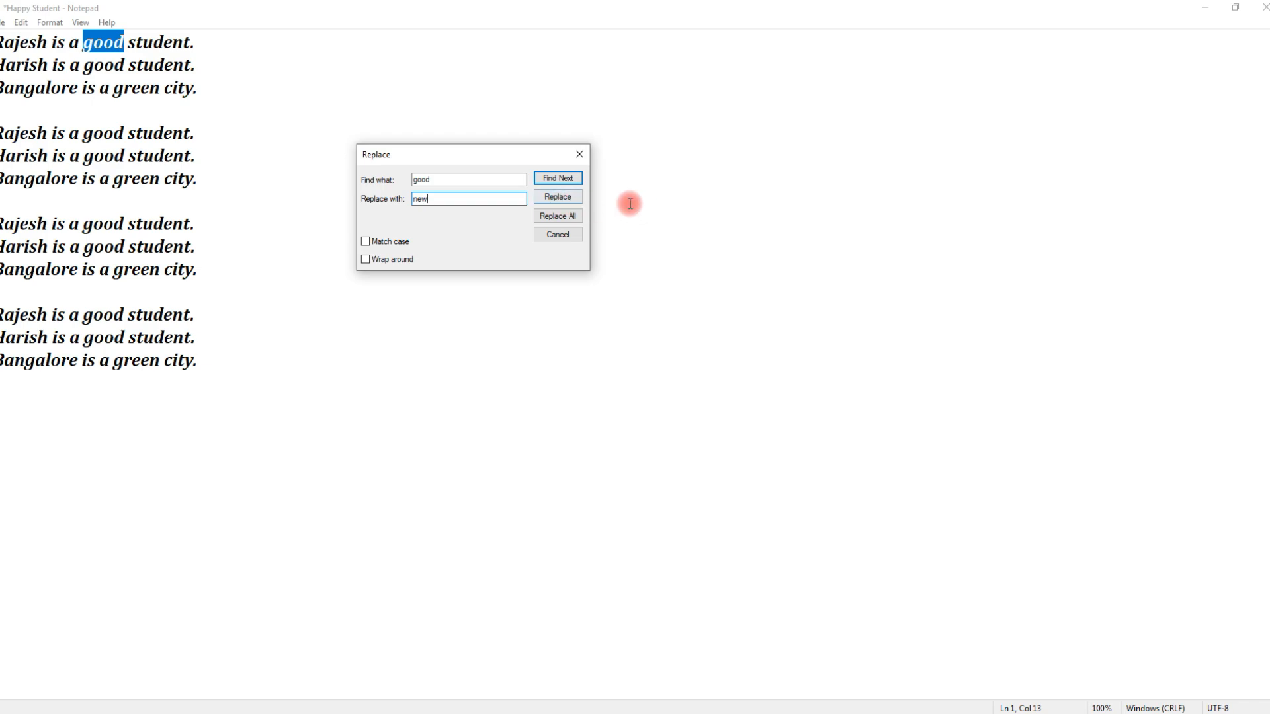
drag(470, 153, 415, 73)
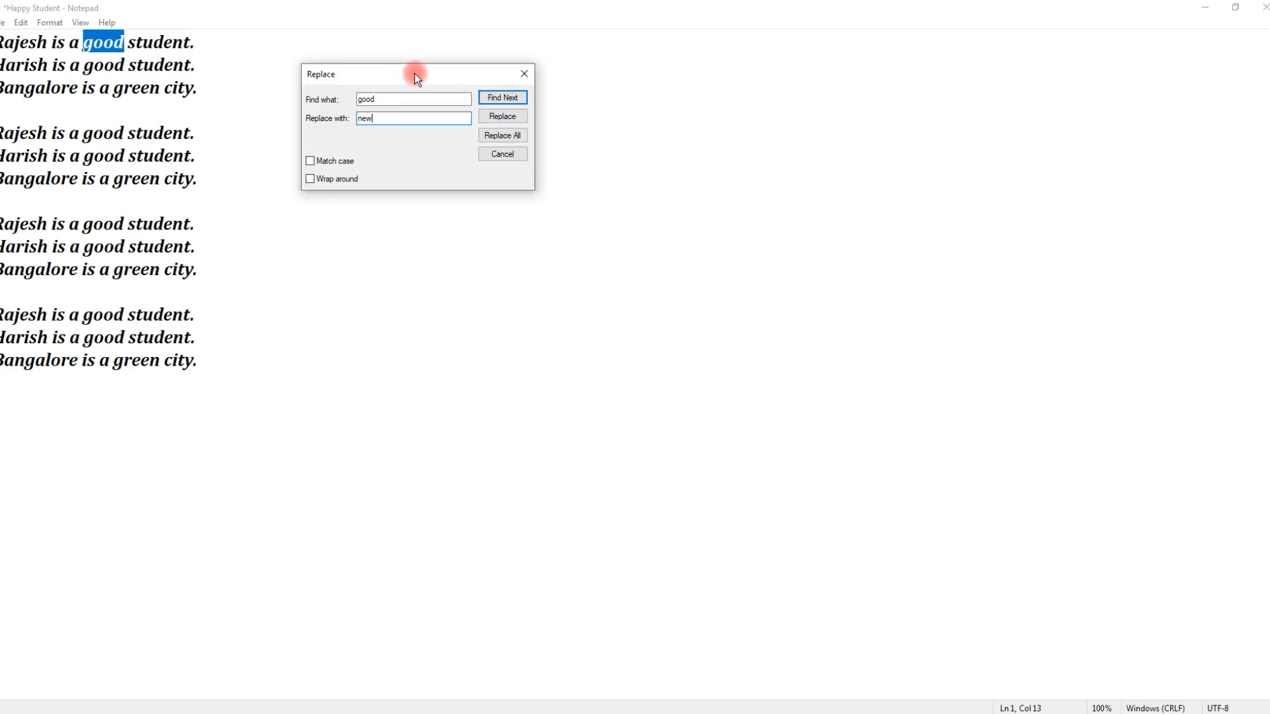
Replace each occurrence of "good" with "new" one at a time through the last sentence, and close the Replace dialog
click(495, 118)
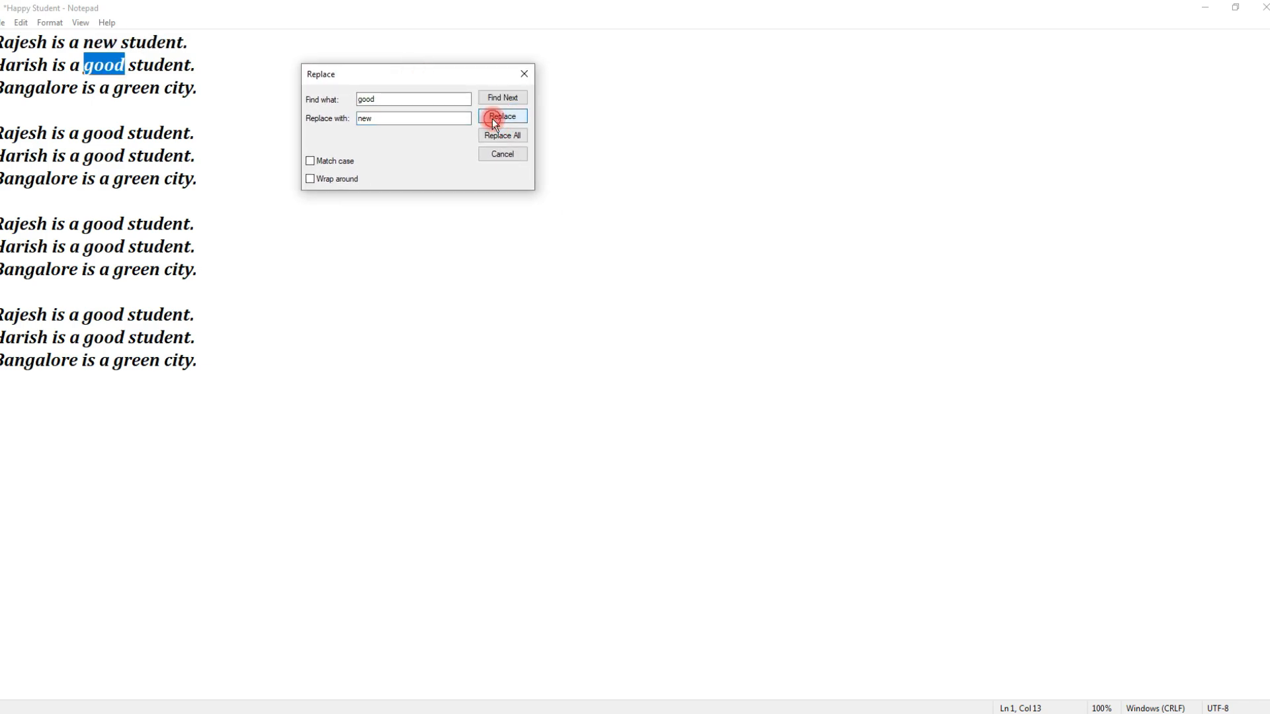
click(492, 118)
click(492, 117)
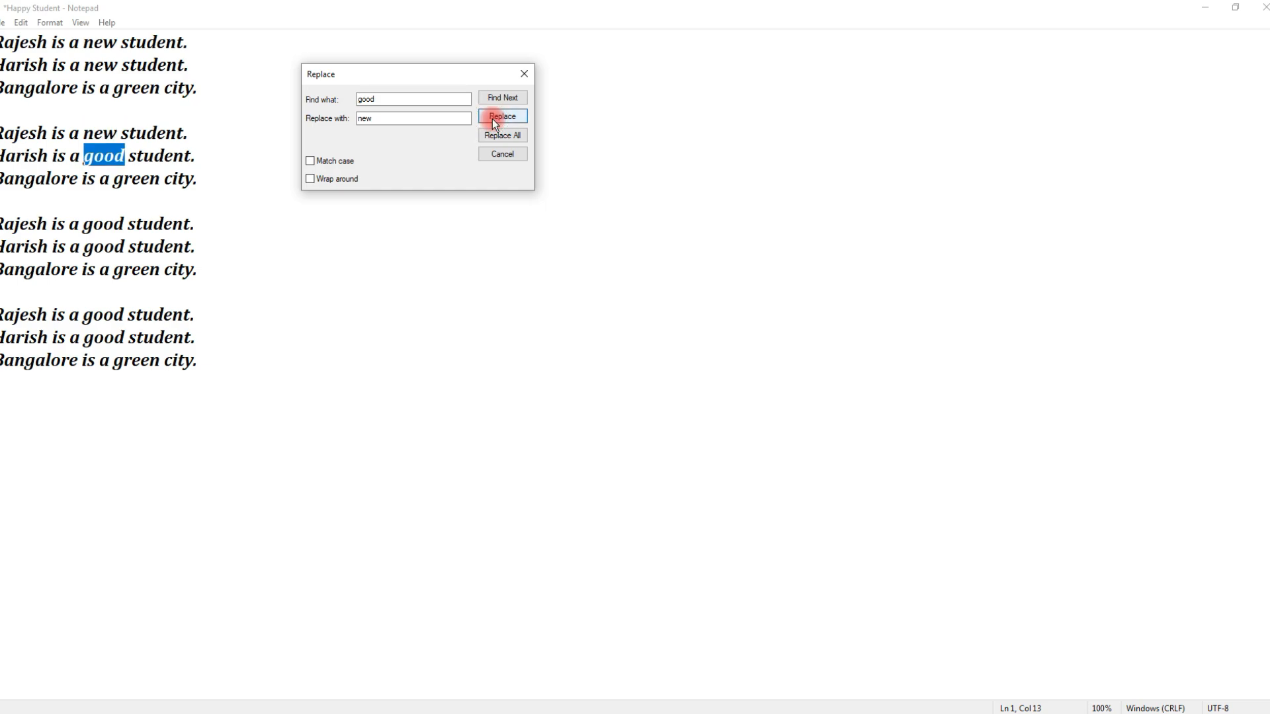
click(492, 118)
click(492, 118)
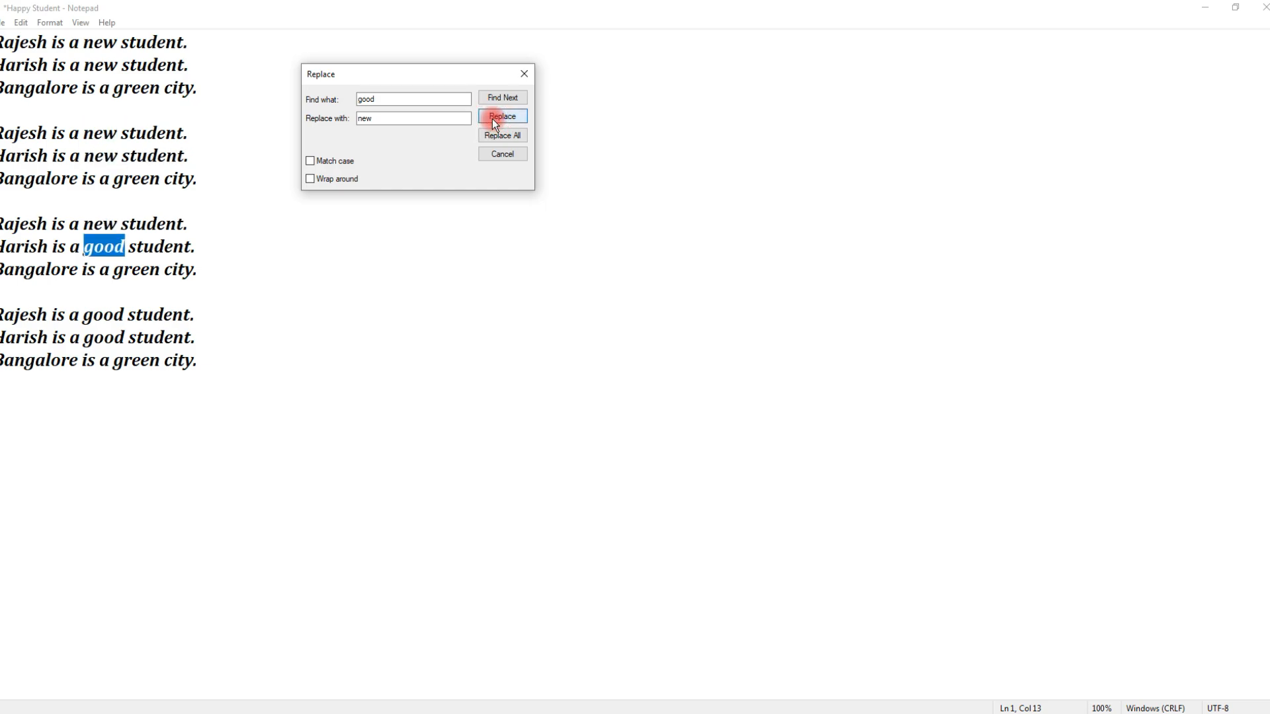
click(492, 117)
click(492, 117)
click(492, 118)
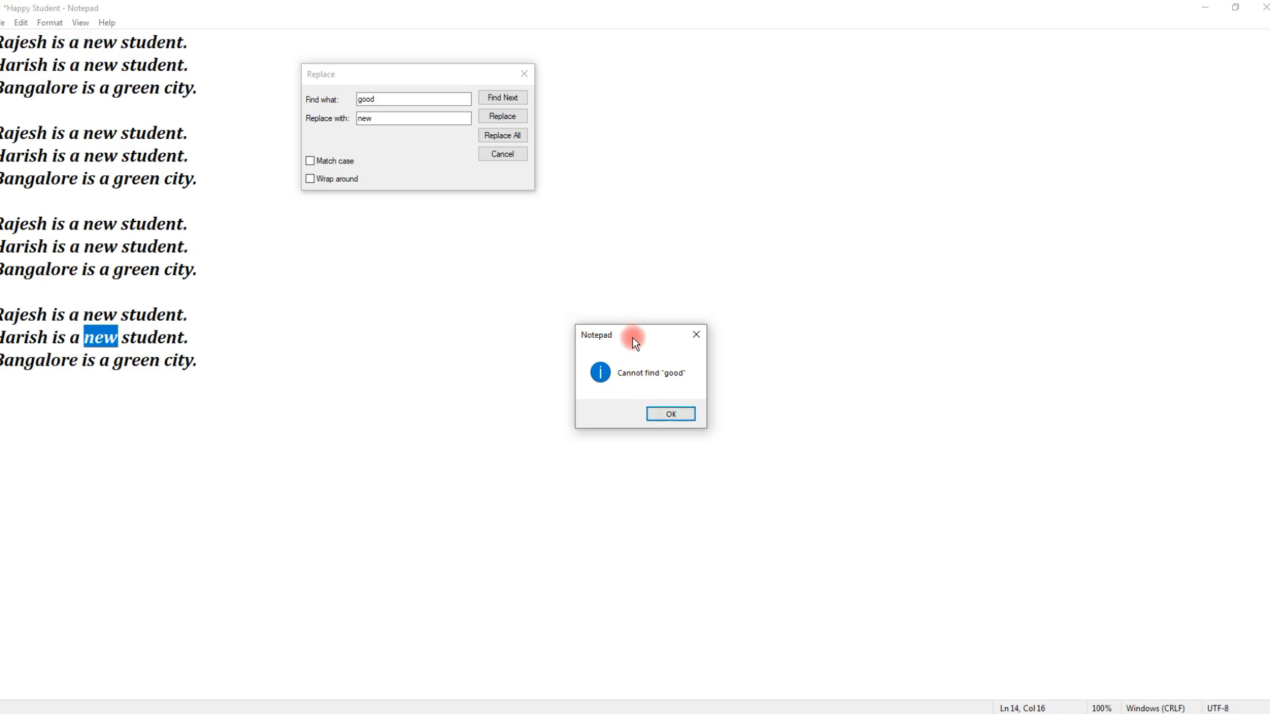
drag(632, 337, 593, 324)
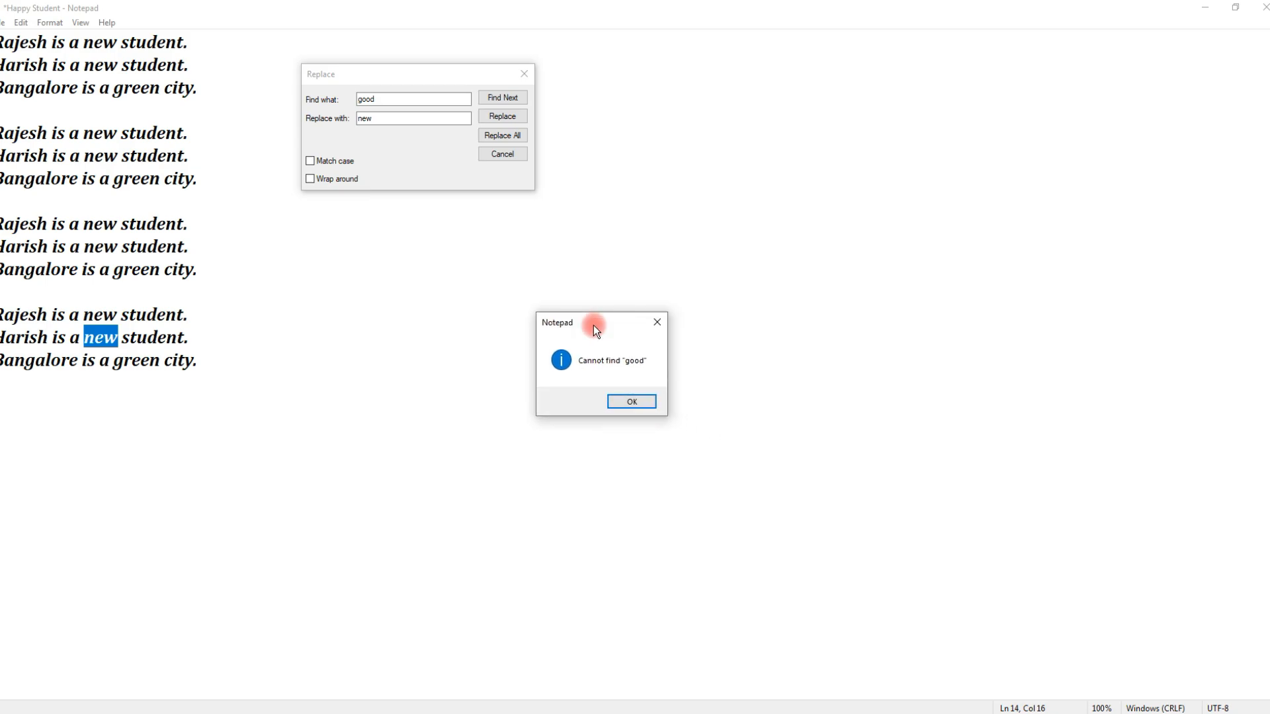
click(632, 402)
click(522, 80)
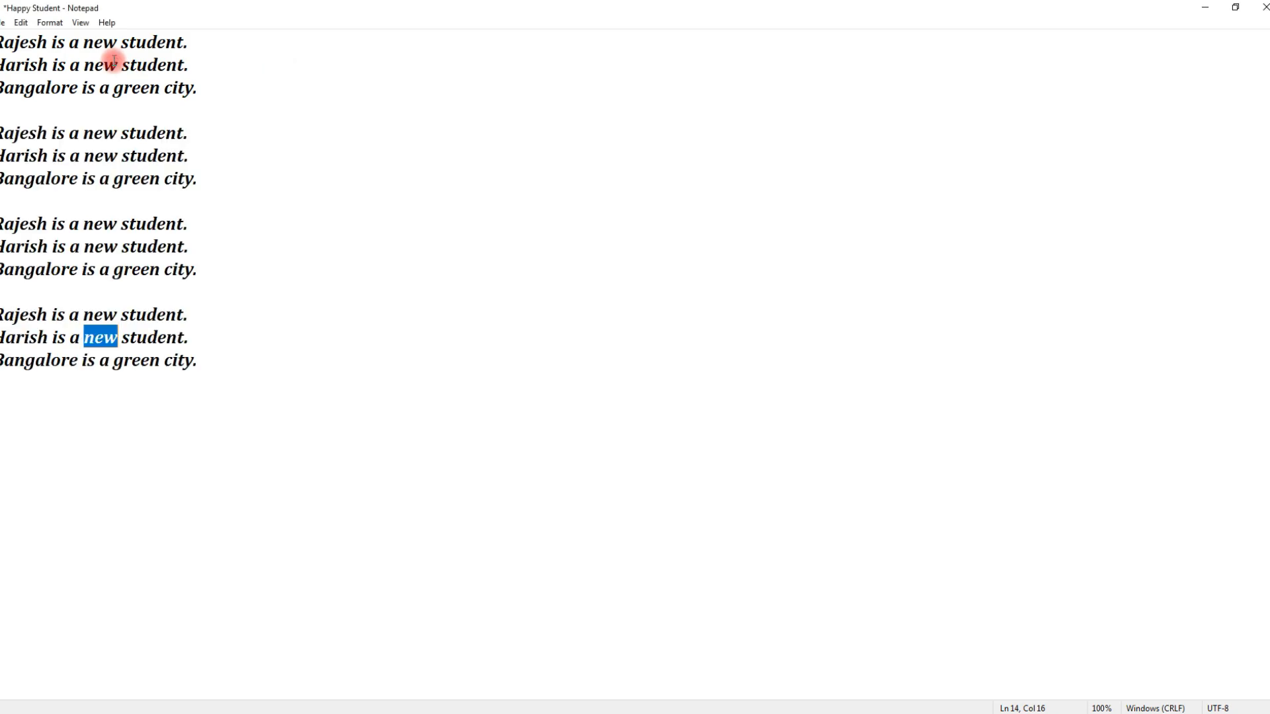
Select "new" in the first sentence and set up a Replace of "new" with "clever"
drag(116, 42, 86, 45)
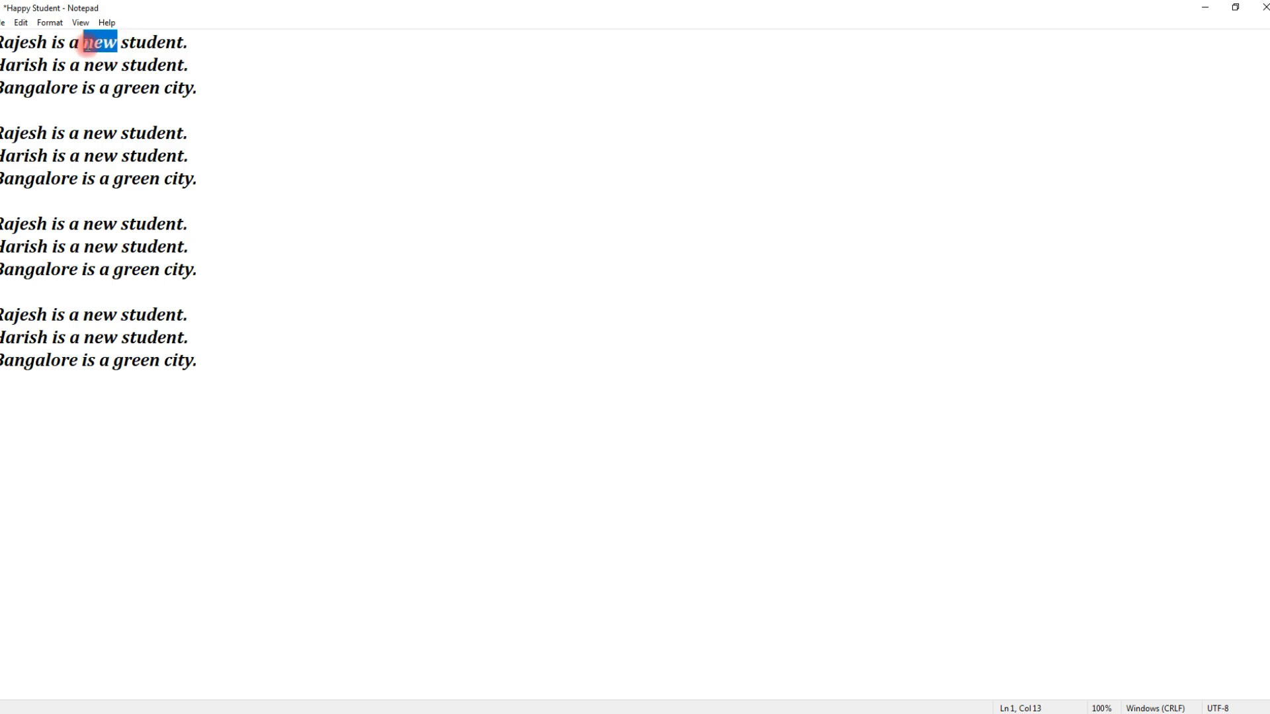
click(20, 22)
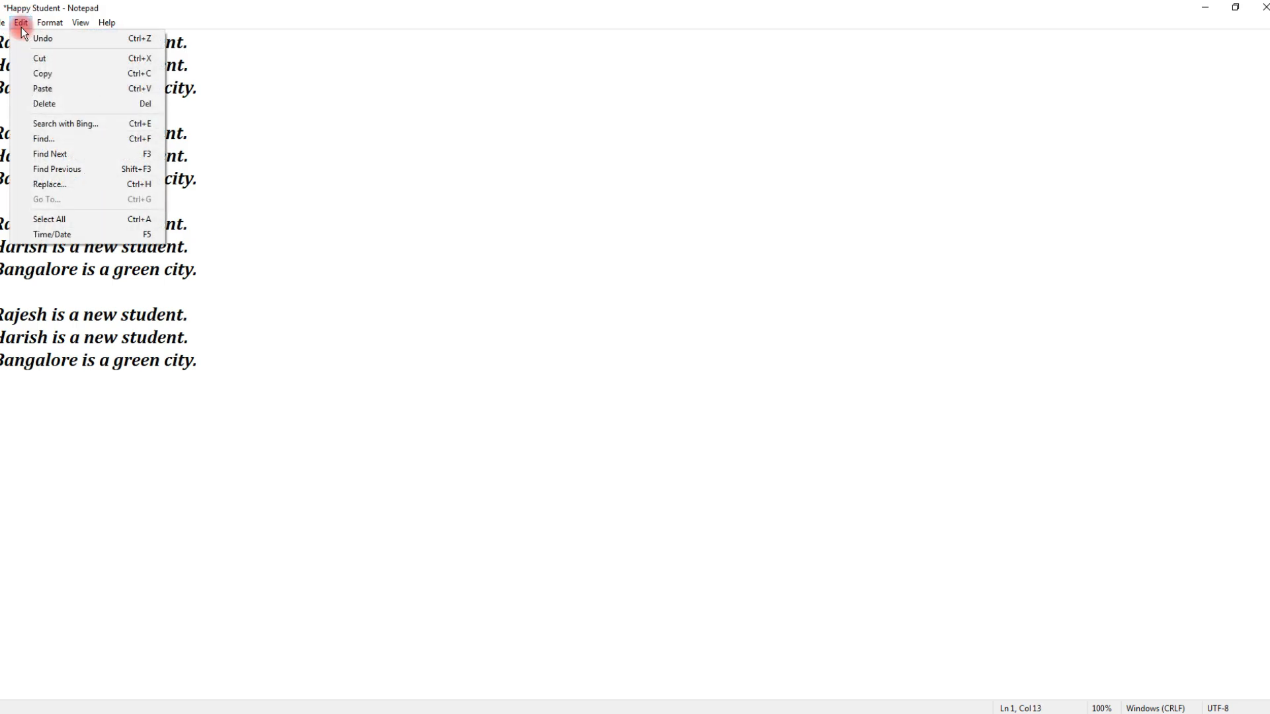
click(57, 183)
drag(140, 84, 446, 204)
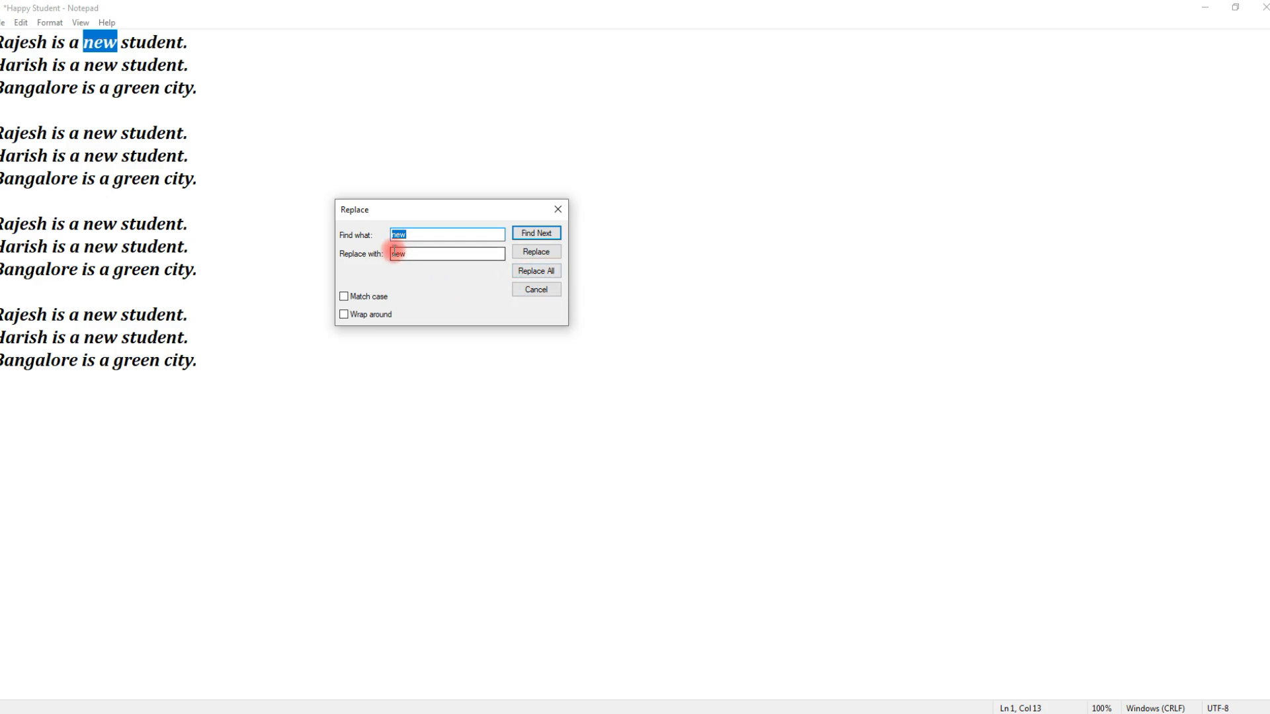
double_click(419, 254)
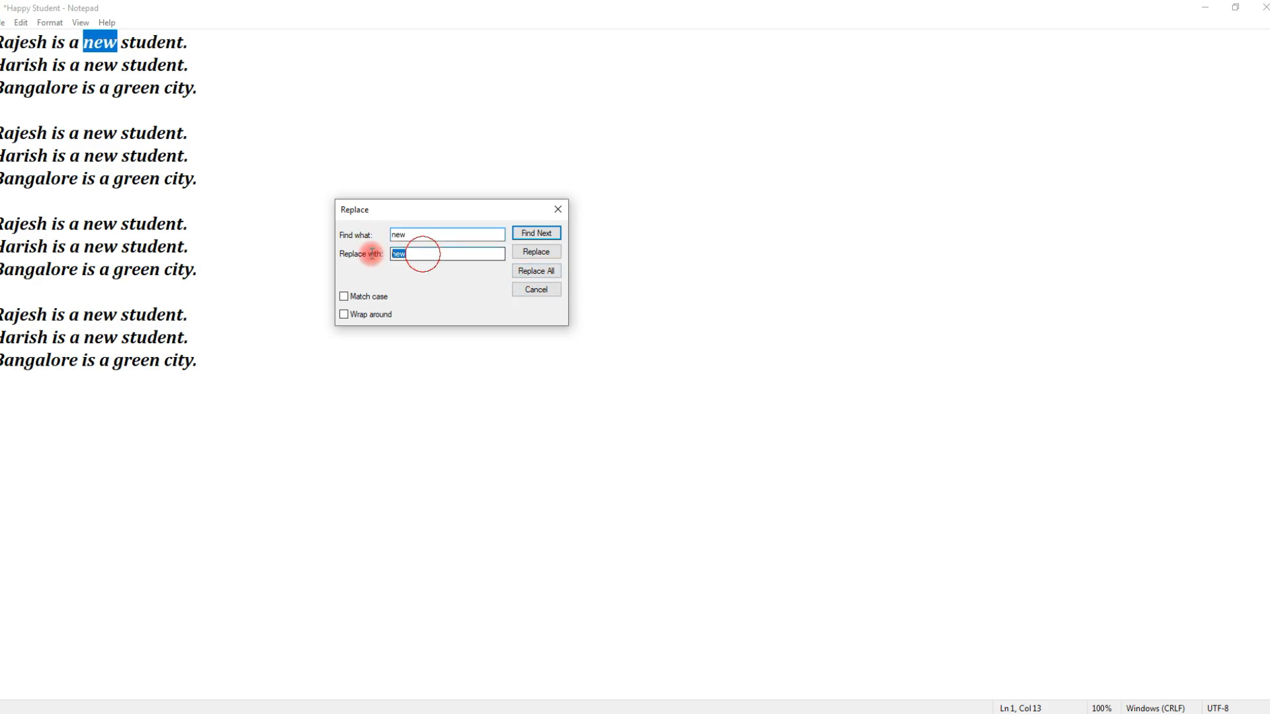
text(clever)
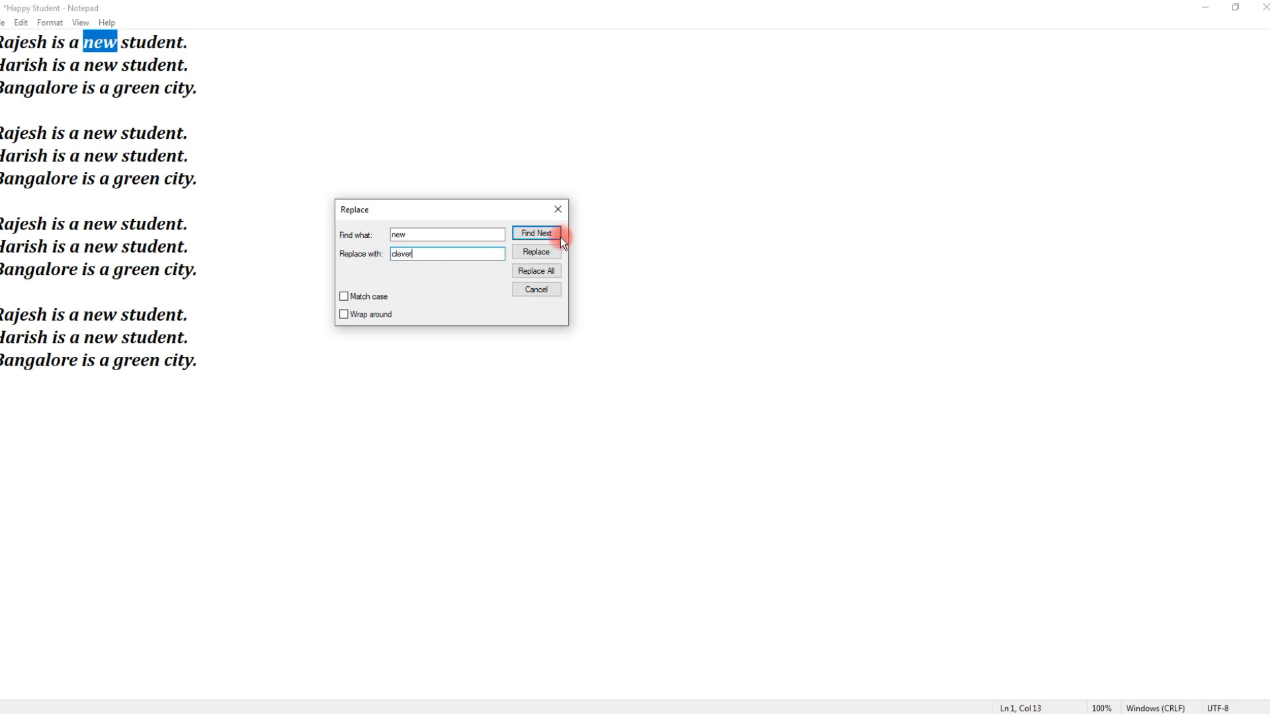
Replace the first two occurrences of "new" with "clever" individually, replace all remaining ones at once, and close the dialog
click(535, 252)
click(534, 252)
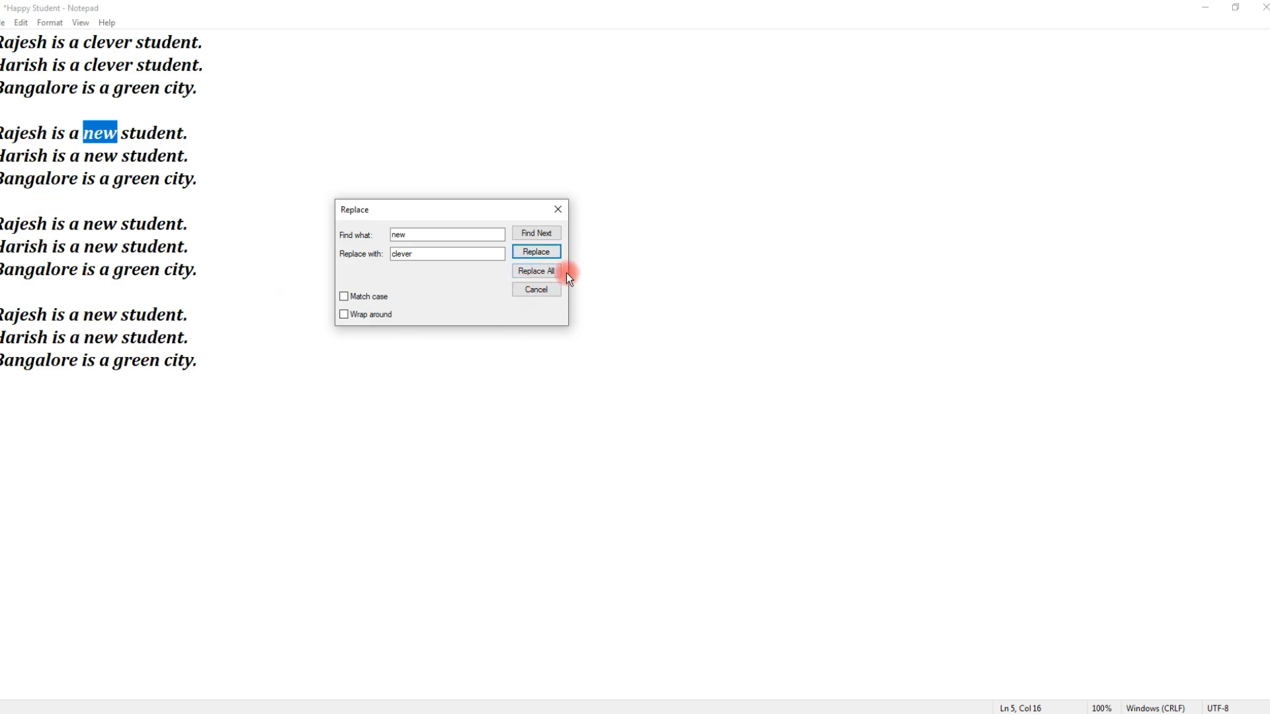
click(534, 273)
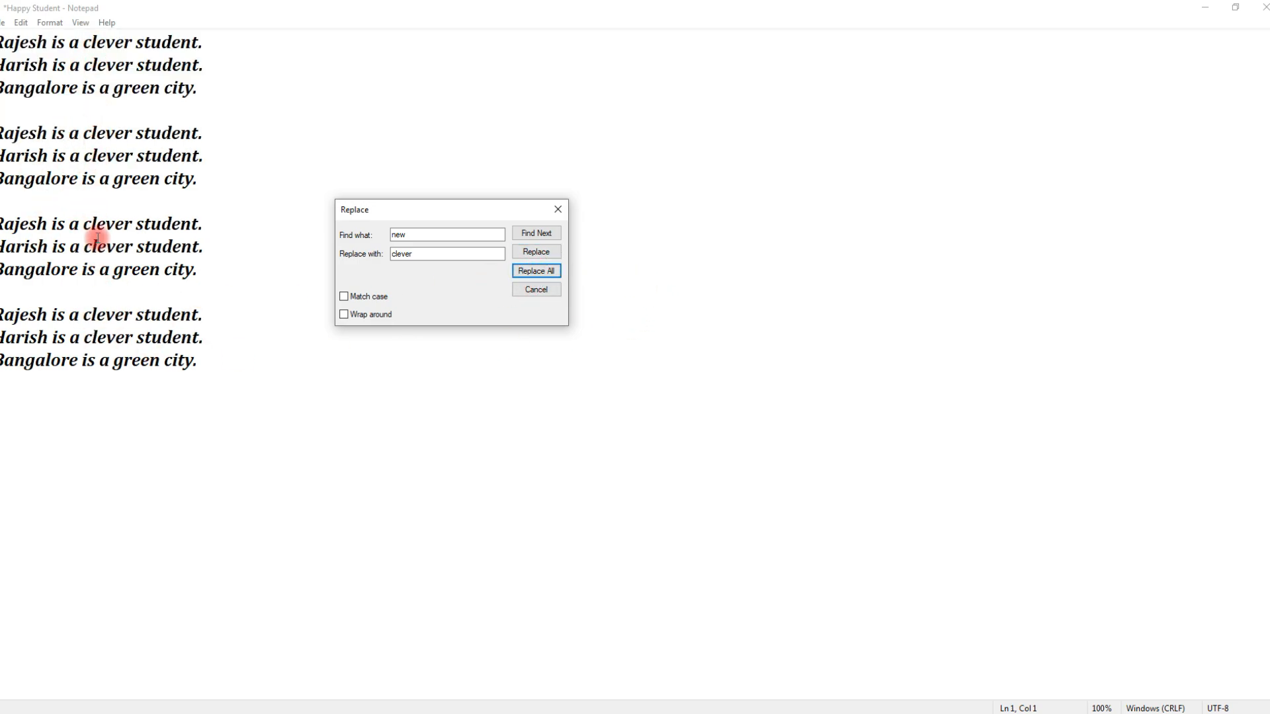
click(558, 209)
Turn off Word Wrap for the document and check whether the Go To command is available
click(30, 28)
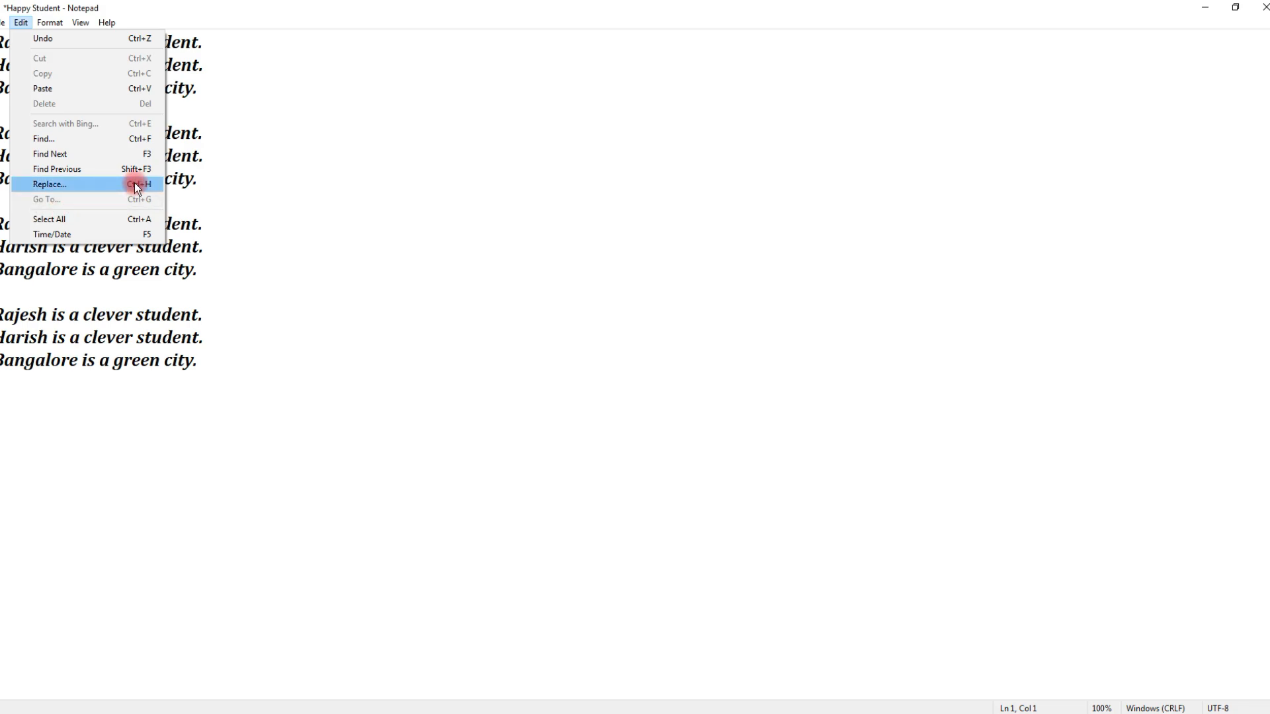
click(224, 169)
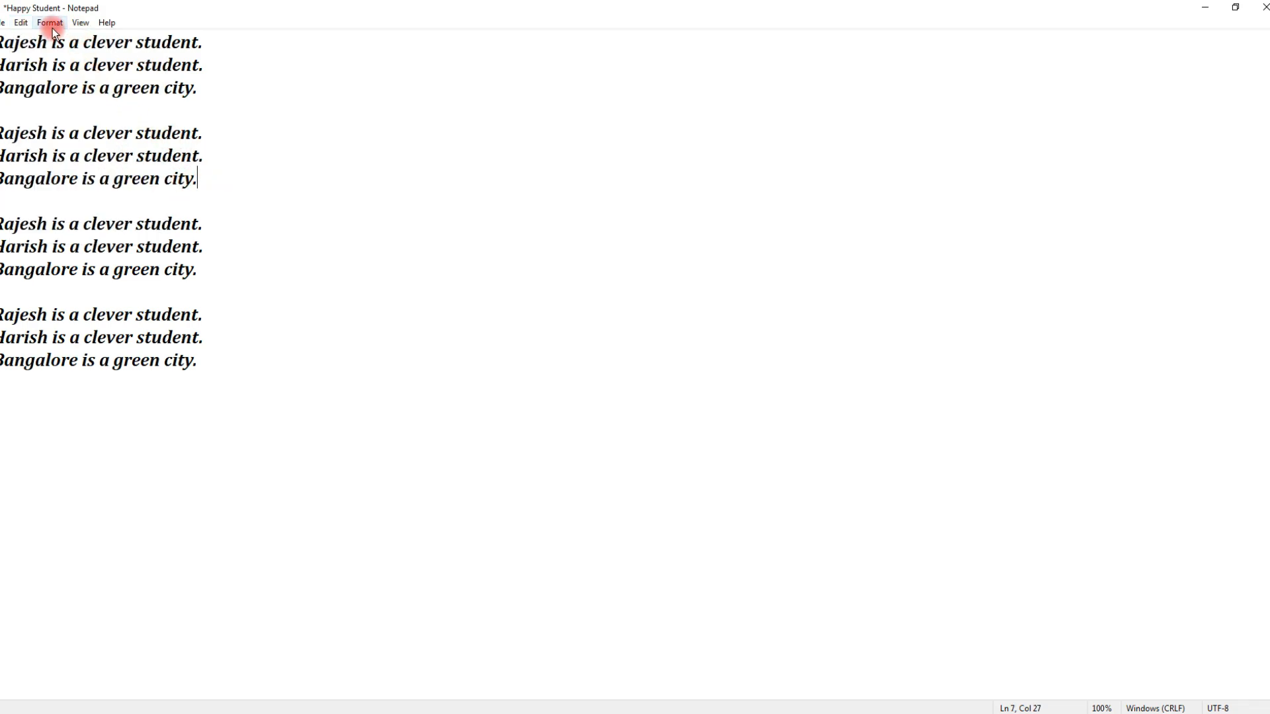
click(82, 24)
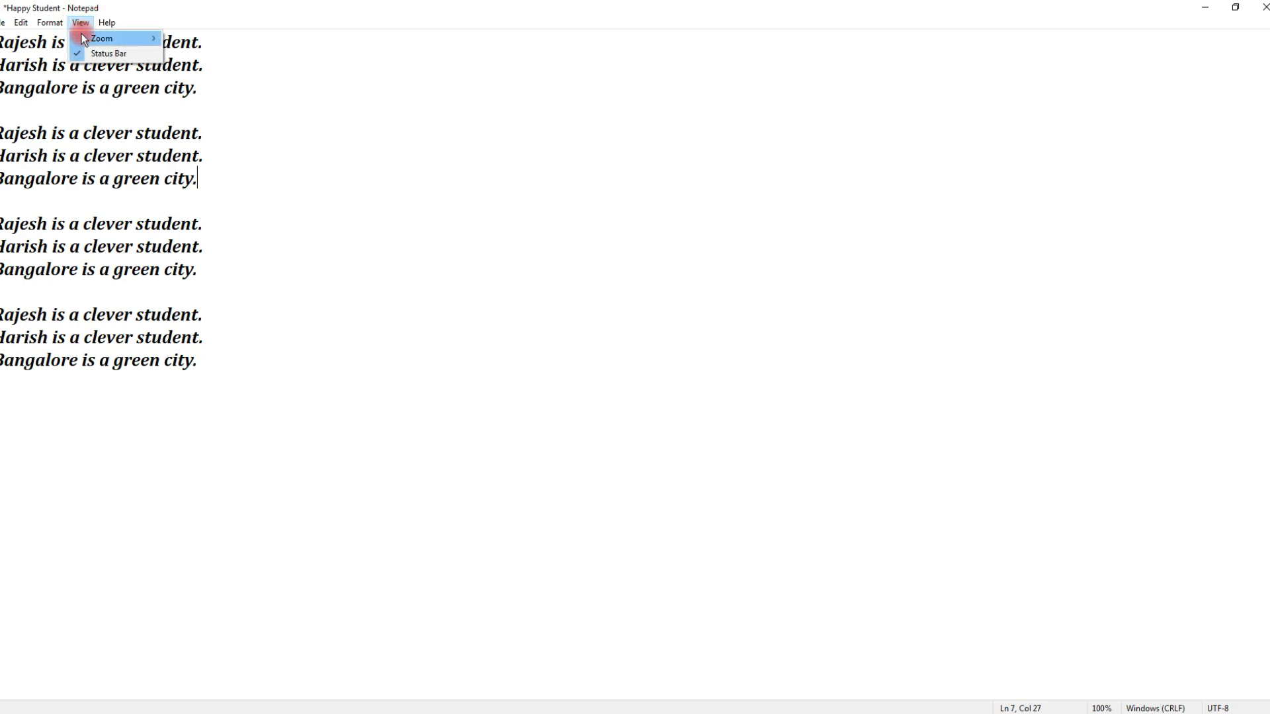
mouse_move(58, 27)
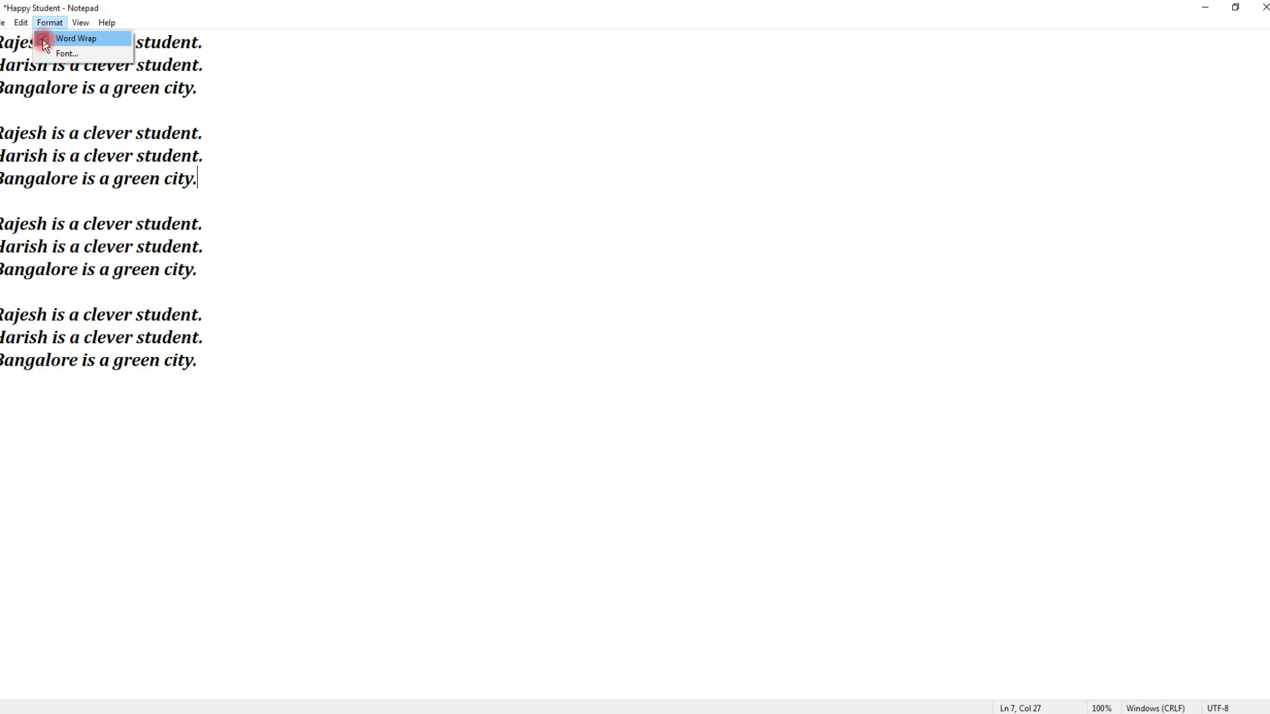
click(42, 39)
click(26, 23)
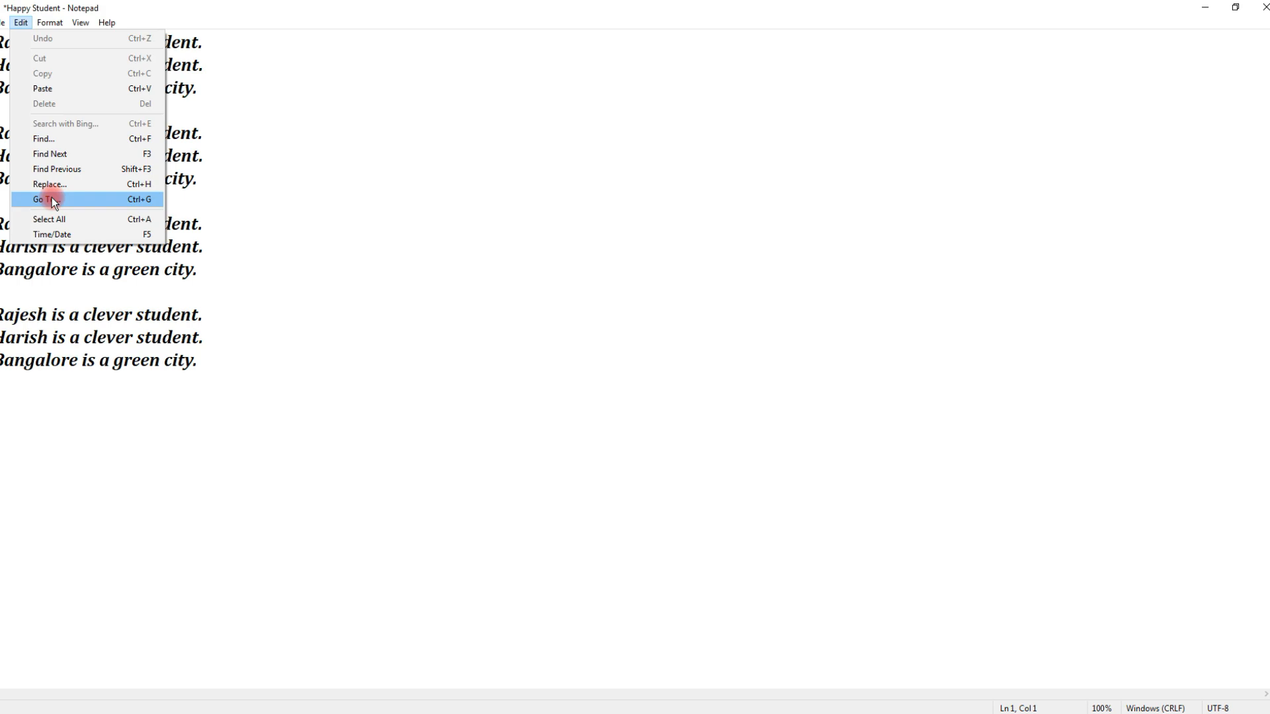
click(281, 187)
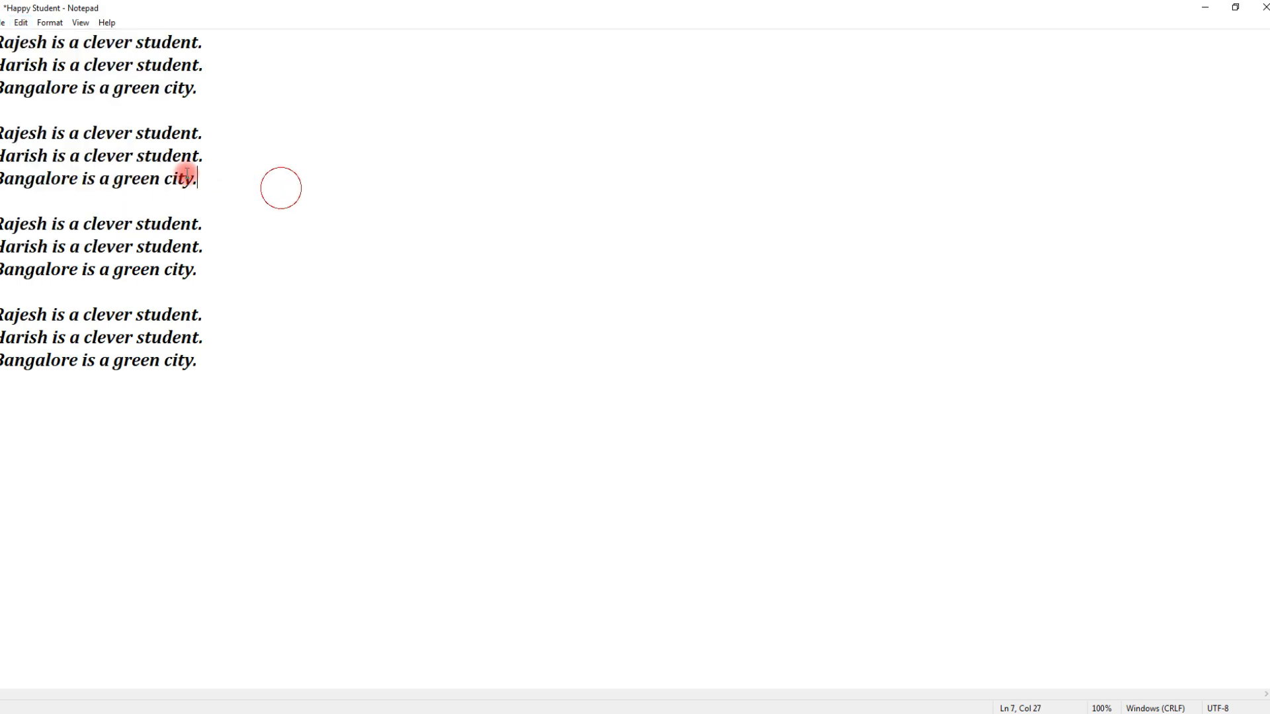
Place the cursor at the end of line 1 and use Go To to jump to line 7
click(1, 41)
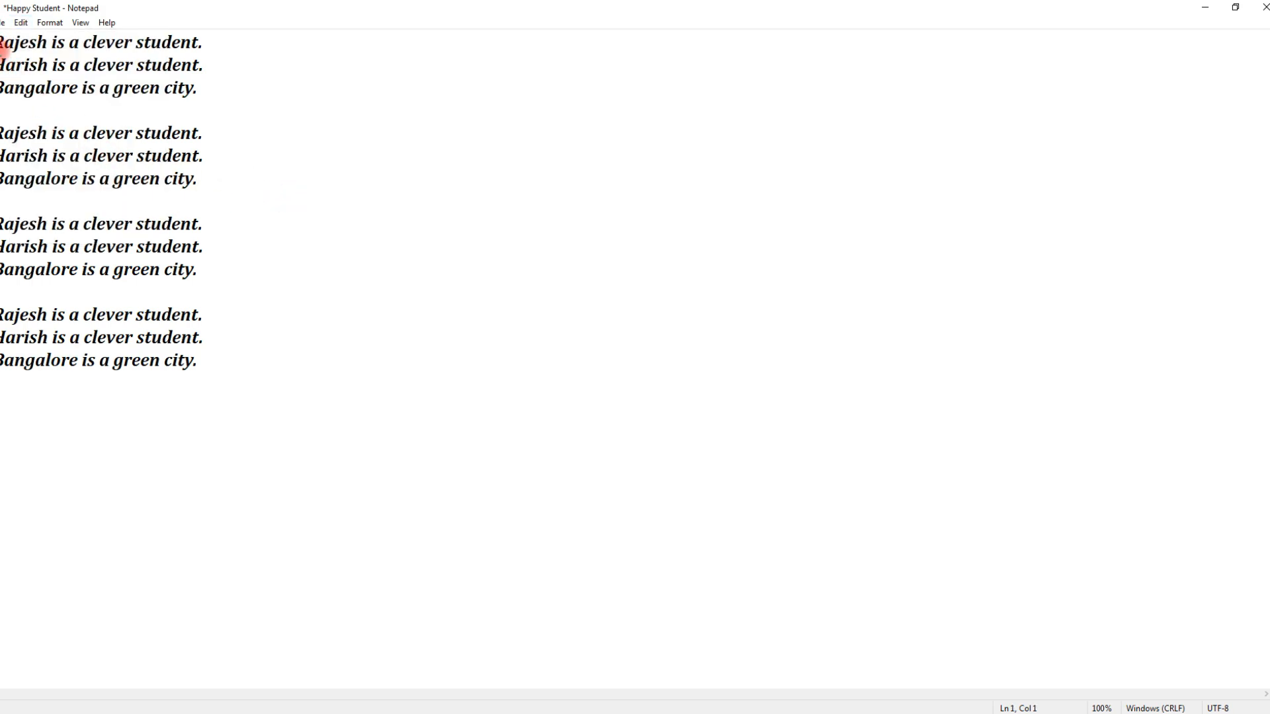
click(198, 43)
click(19, 24)
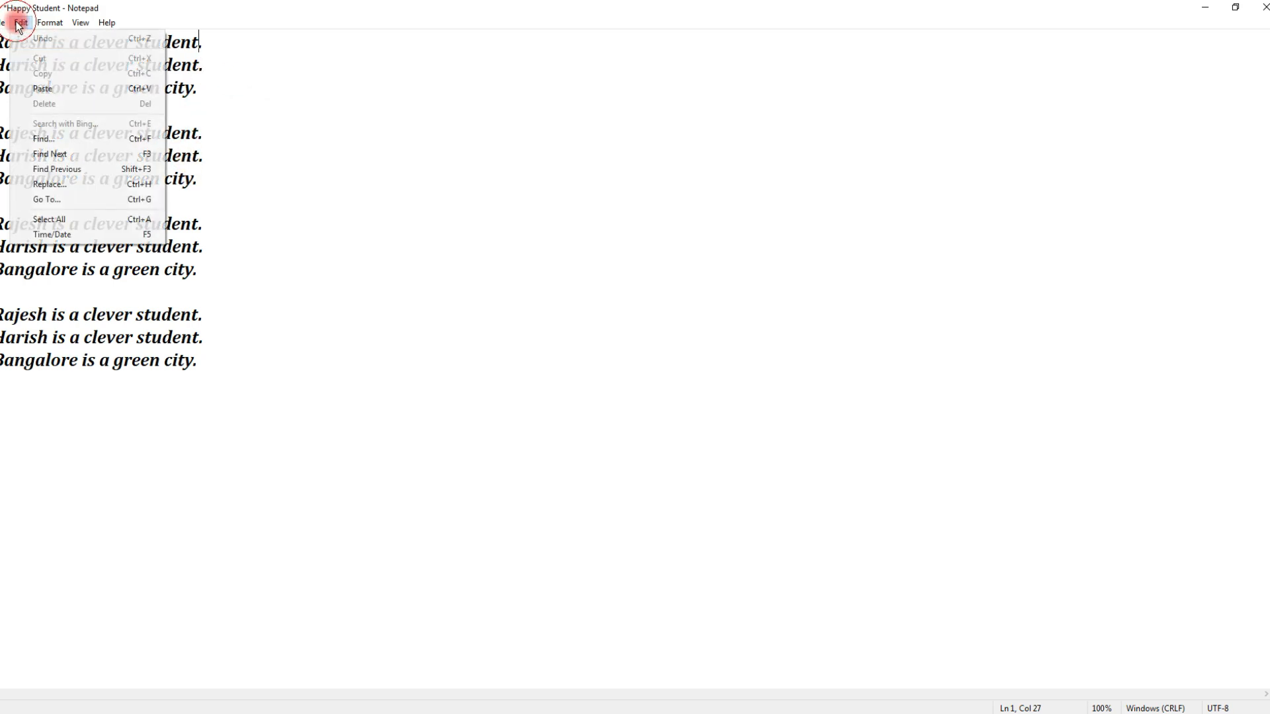
click(58, 198)
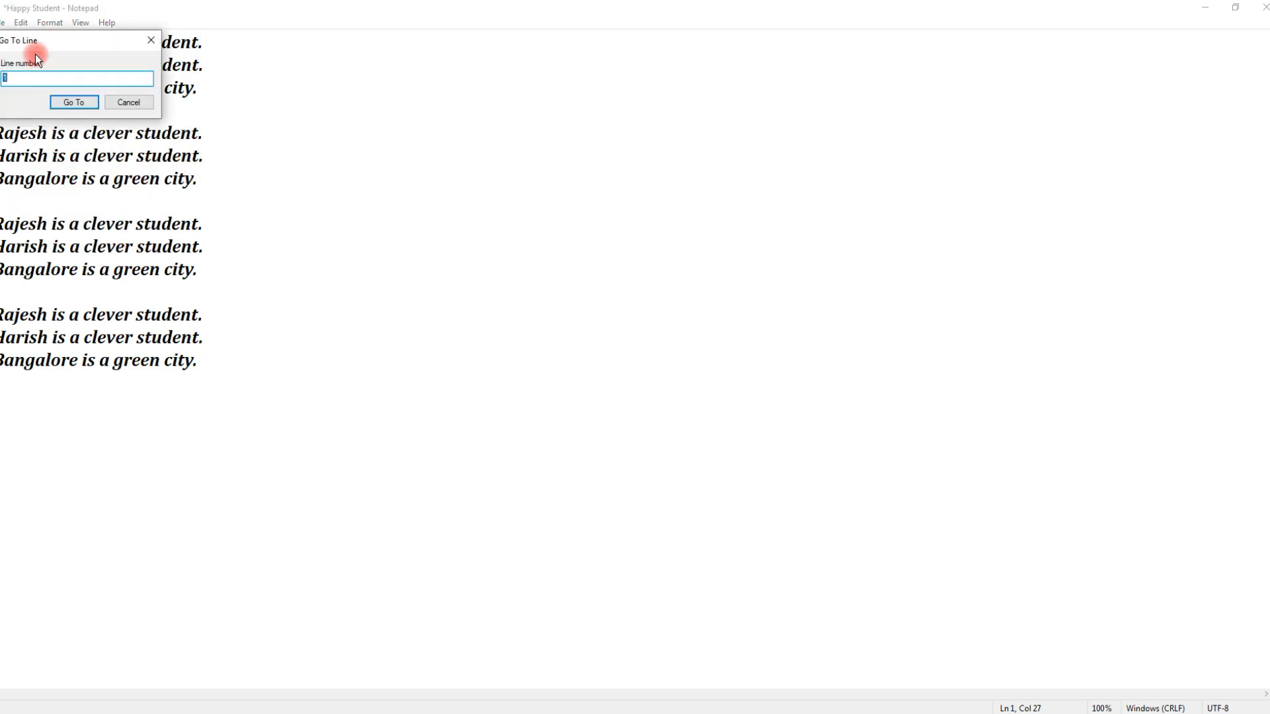
drag(44, 37, 242, 169)
text(7)
click(287, 233)
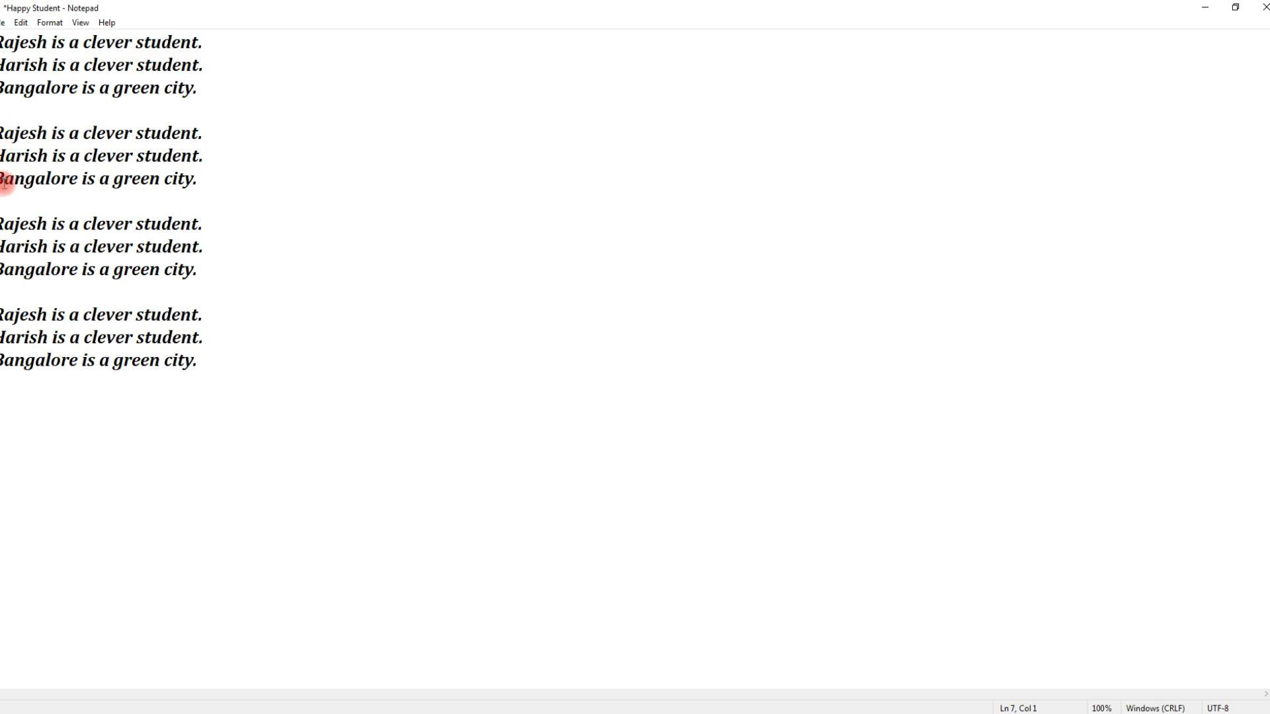
Use Go To to move the cursor to line 1
click(22, 24)
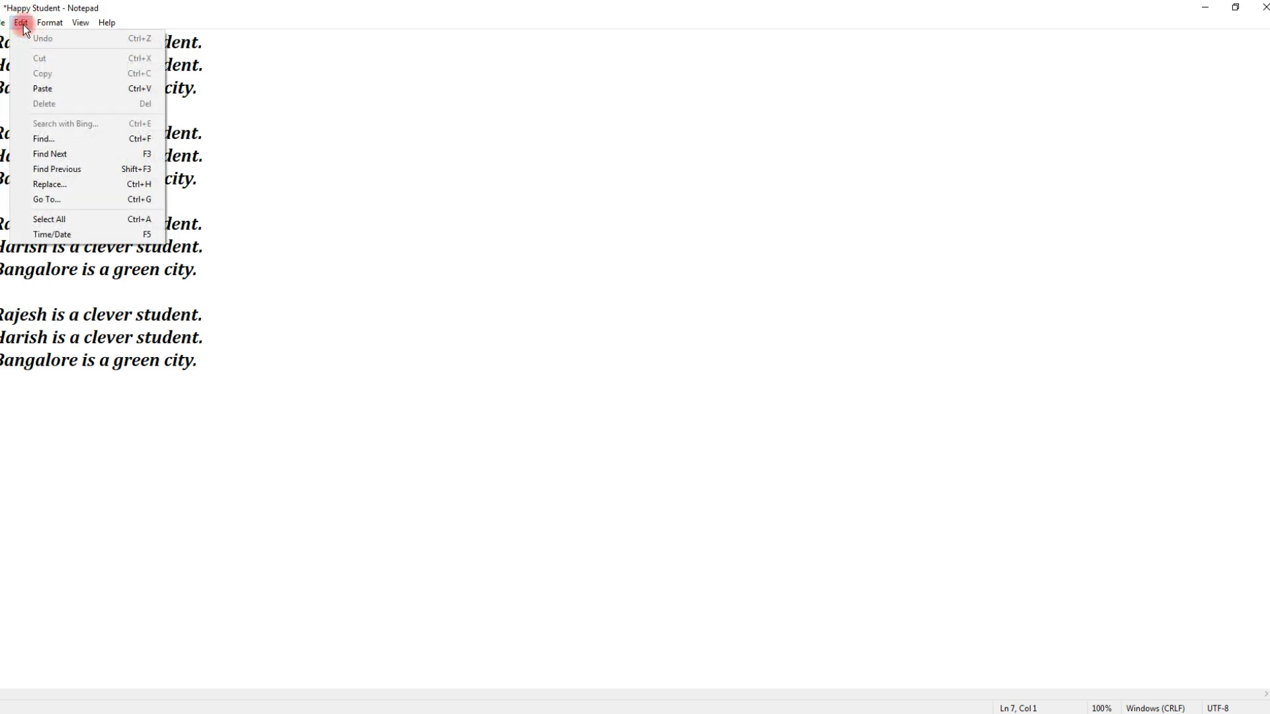
click(48, 199)
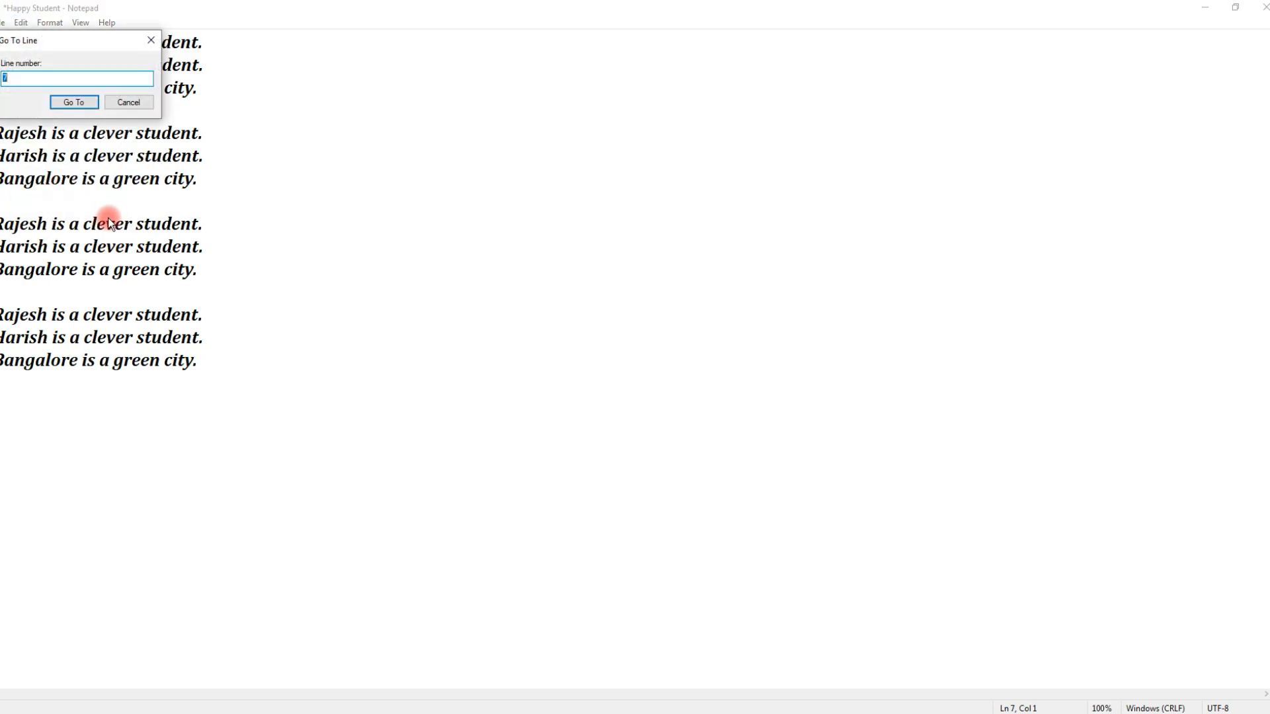
text(1)
click(80, 103)
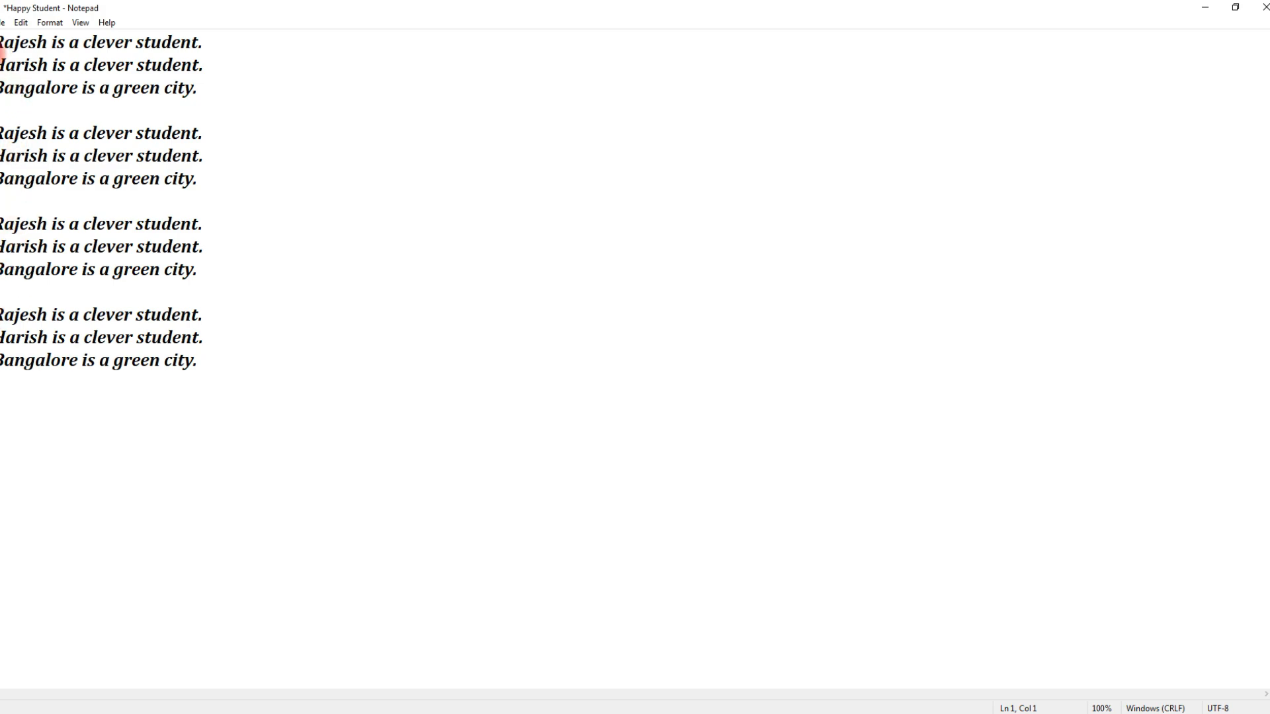
Manually select the text from the end of the last sentence back to the start of line 6, and clear the selection
click(22, 23)
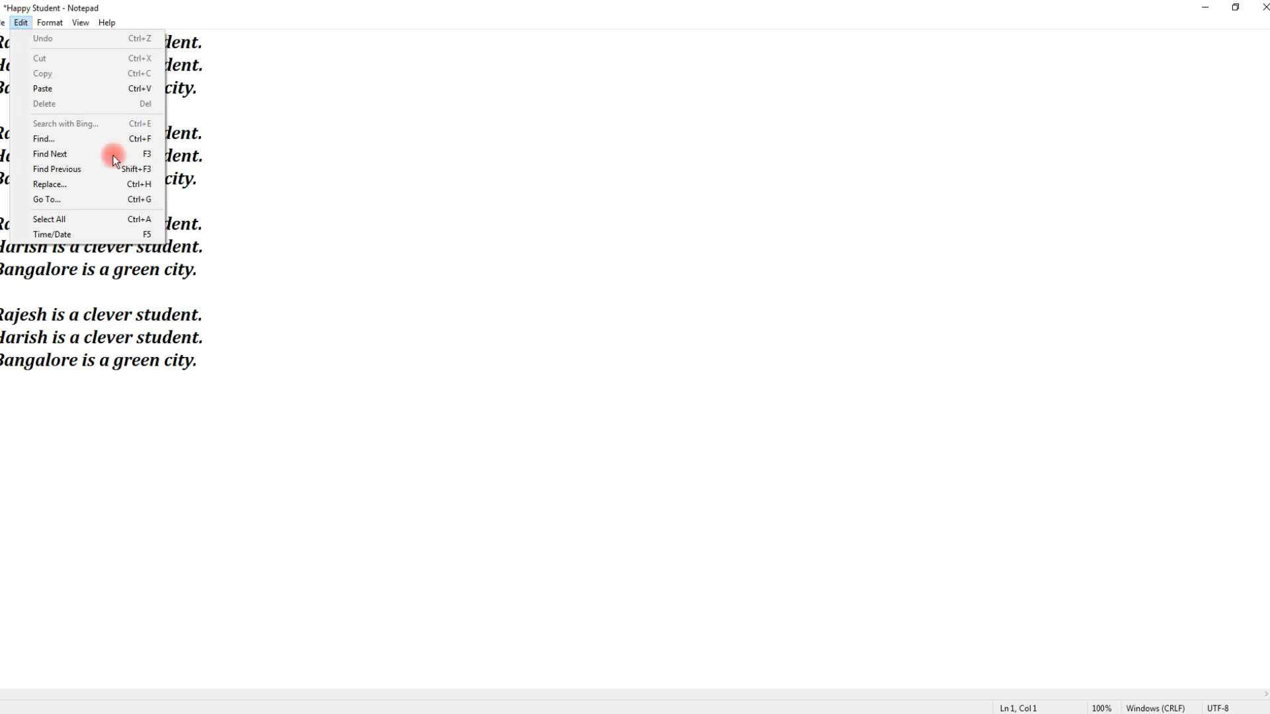
click(389, 296)
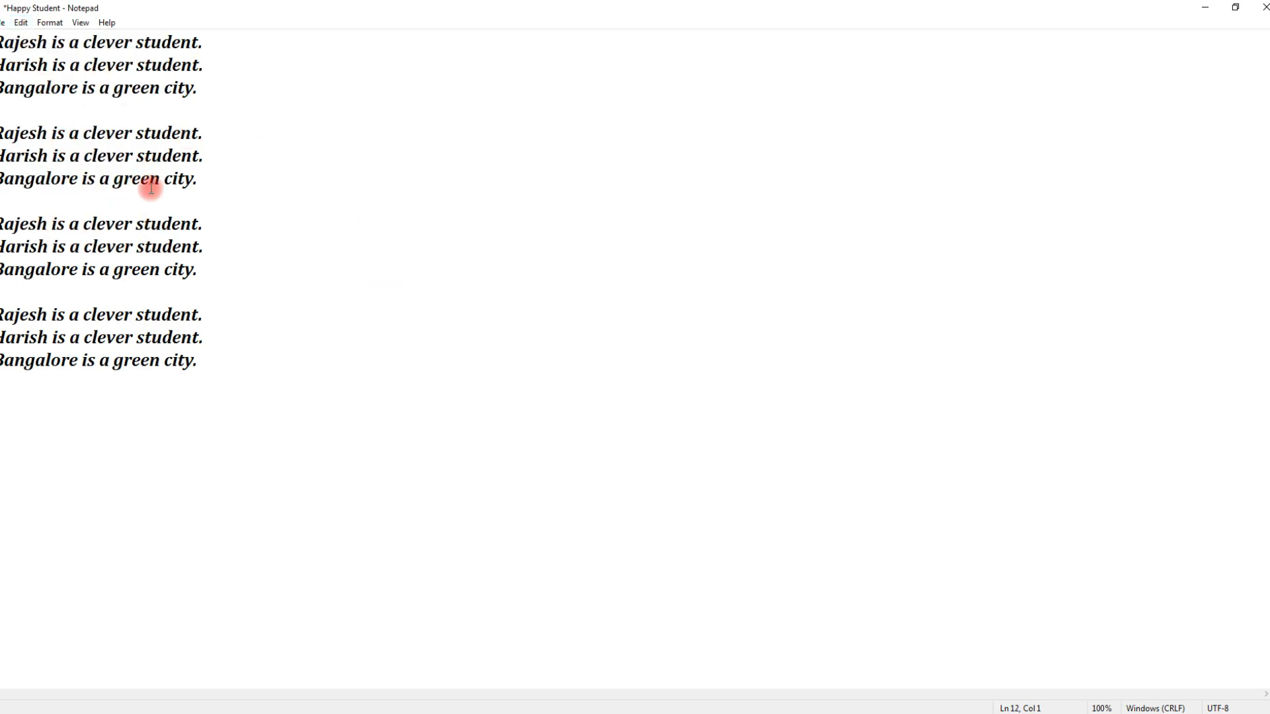
click(210, 371)
drag(210, 371, 2, 156)
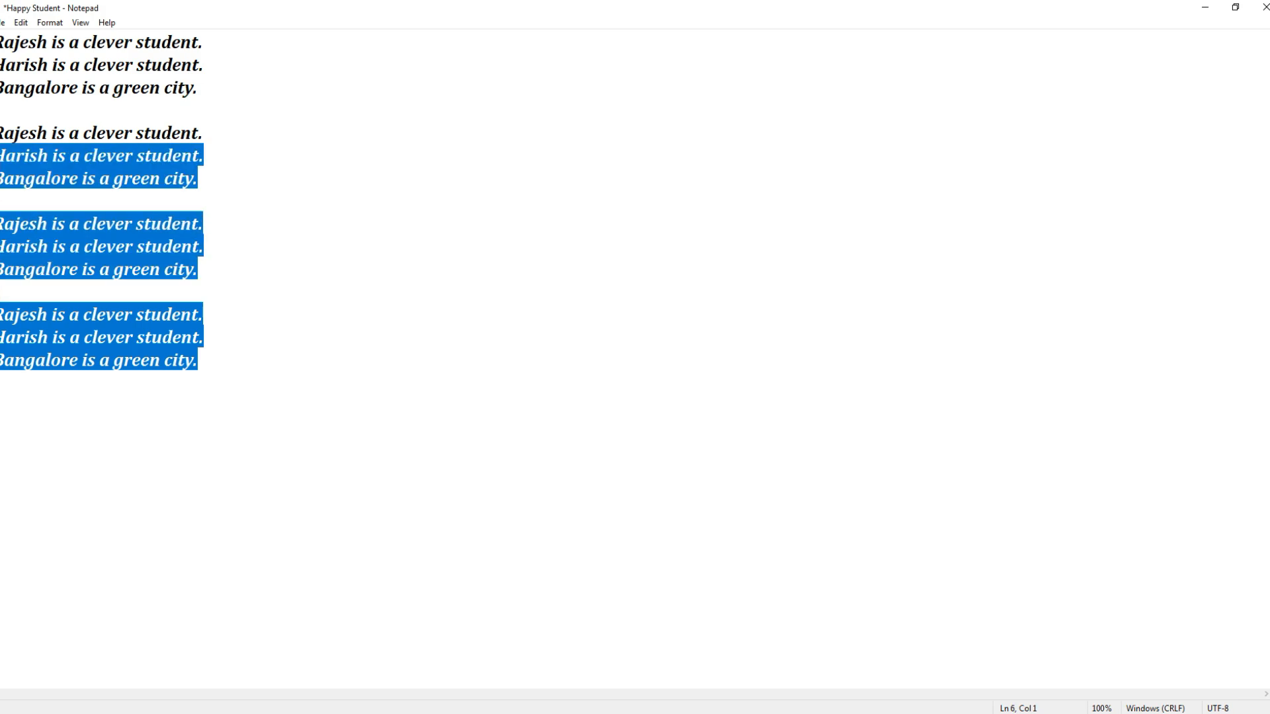
click(92, 180)
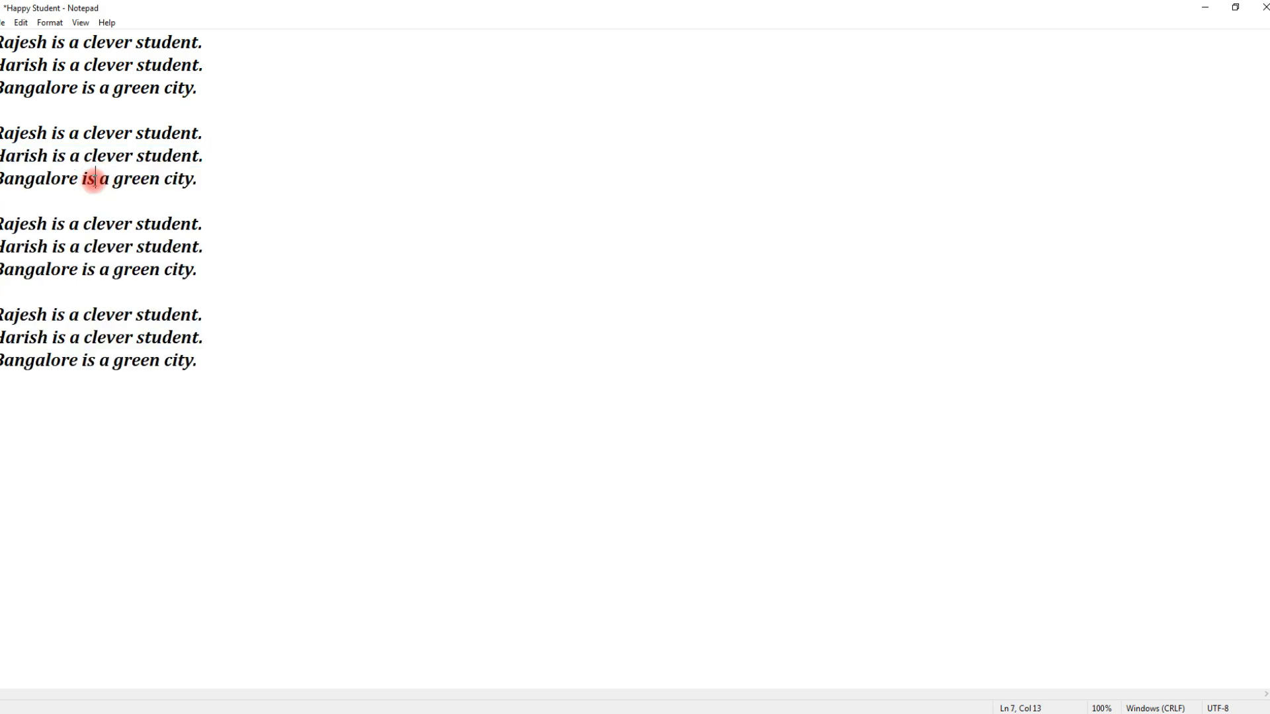
Select the entire document text with the Select All command, and deselect it
click(21, 23)
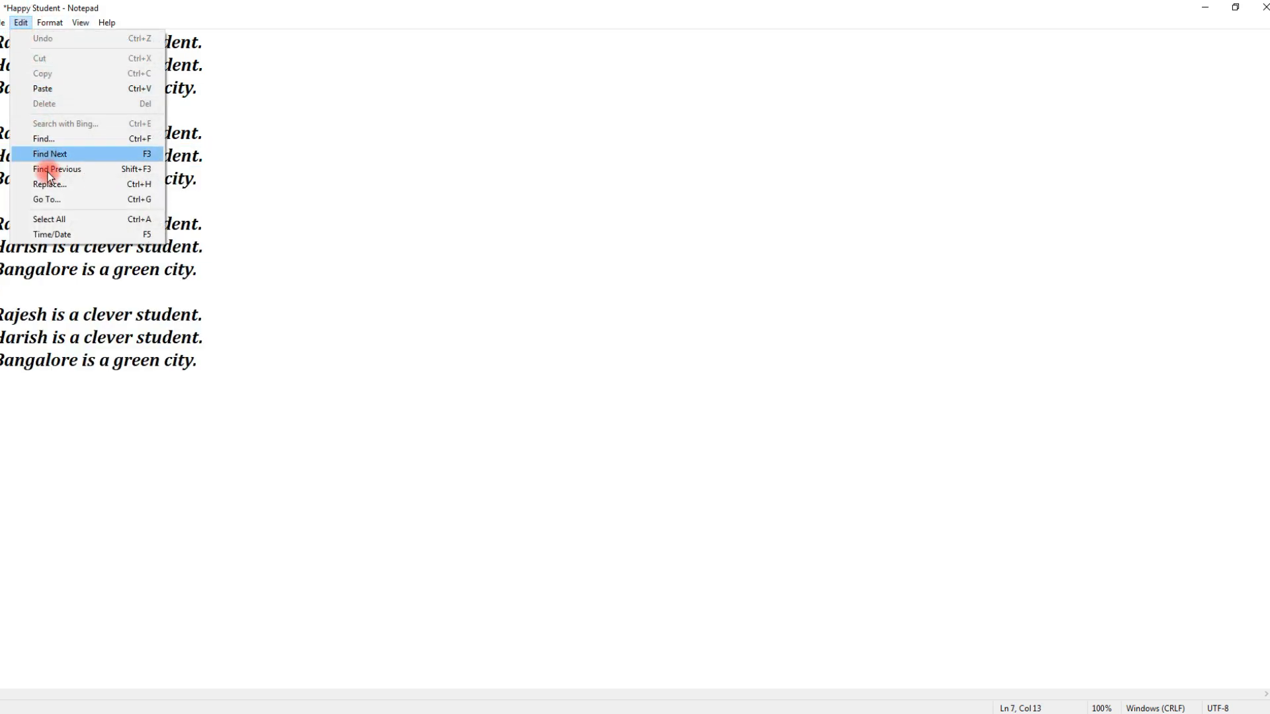
click(50, 220)
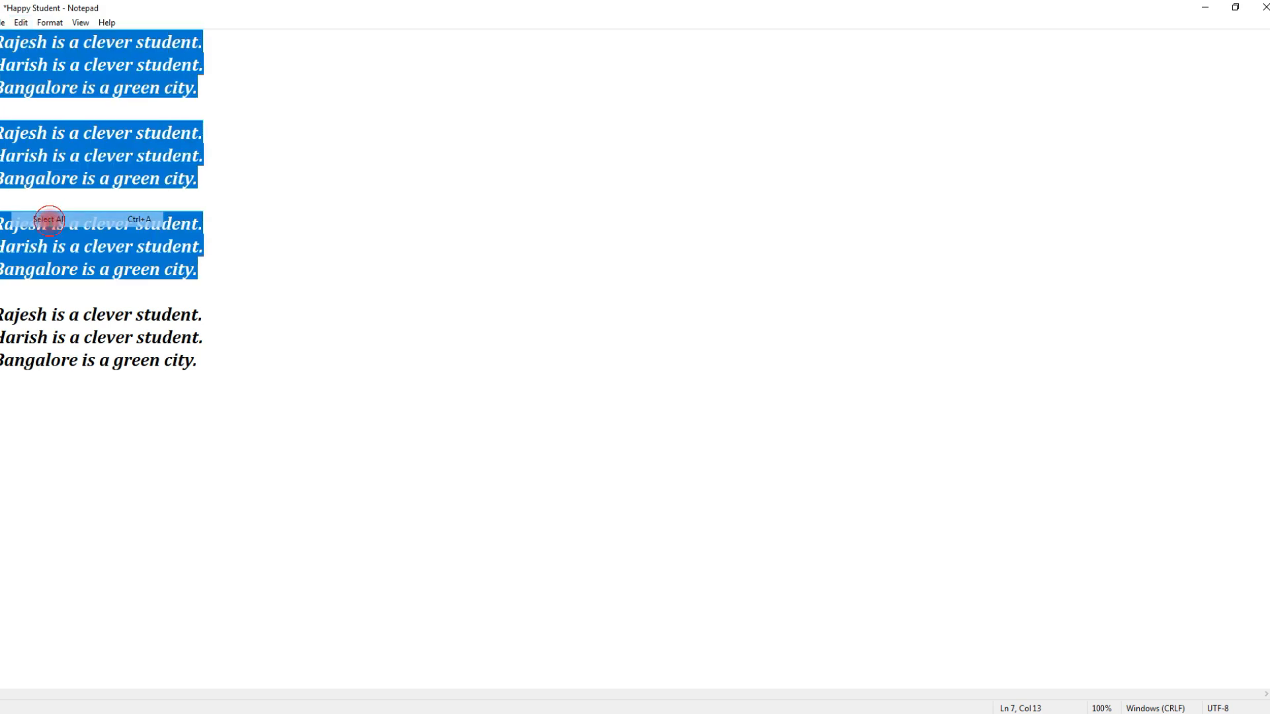
click(123, 192)
click(21, 24)
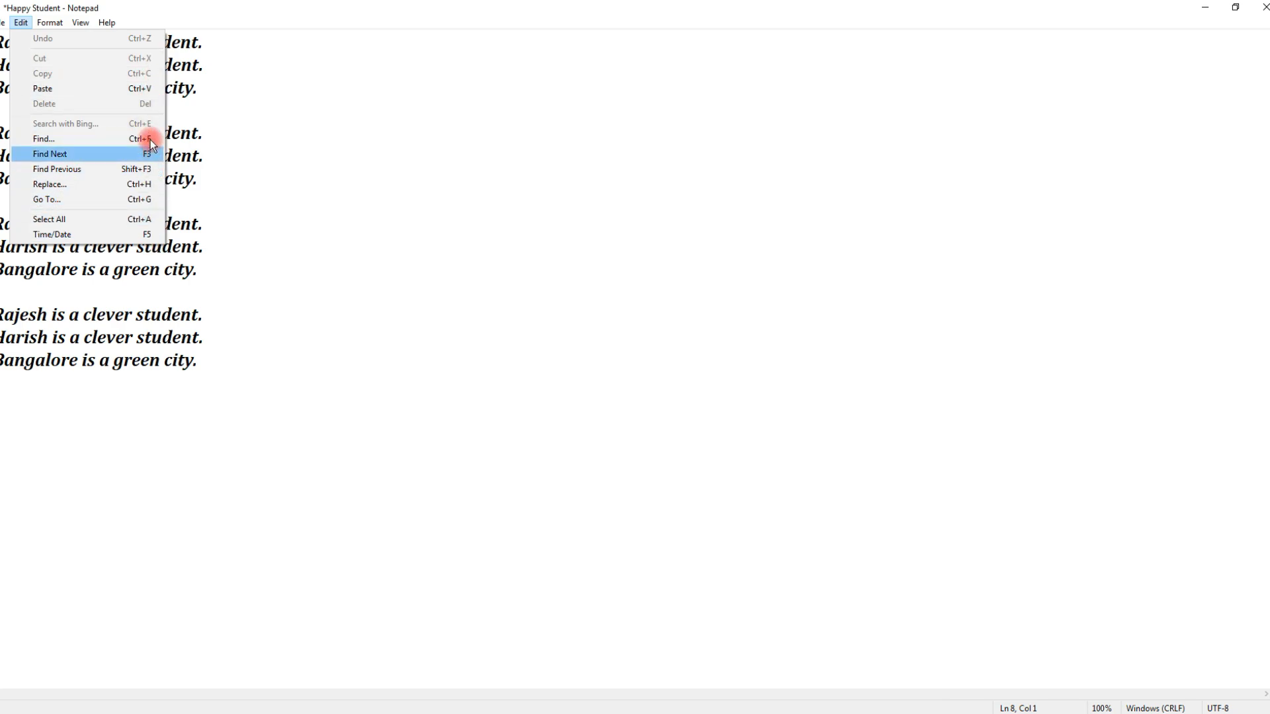
click(251, 232)
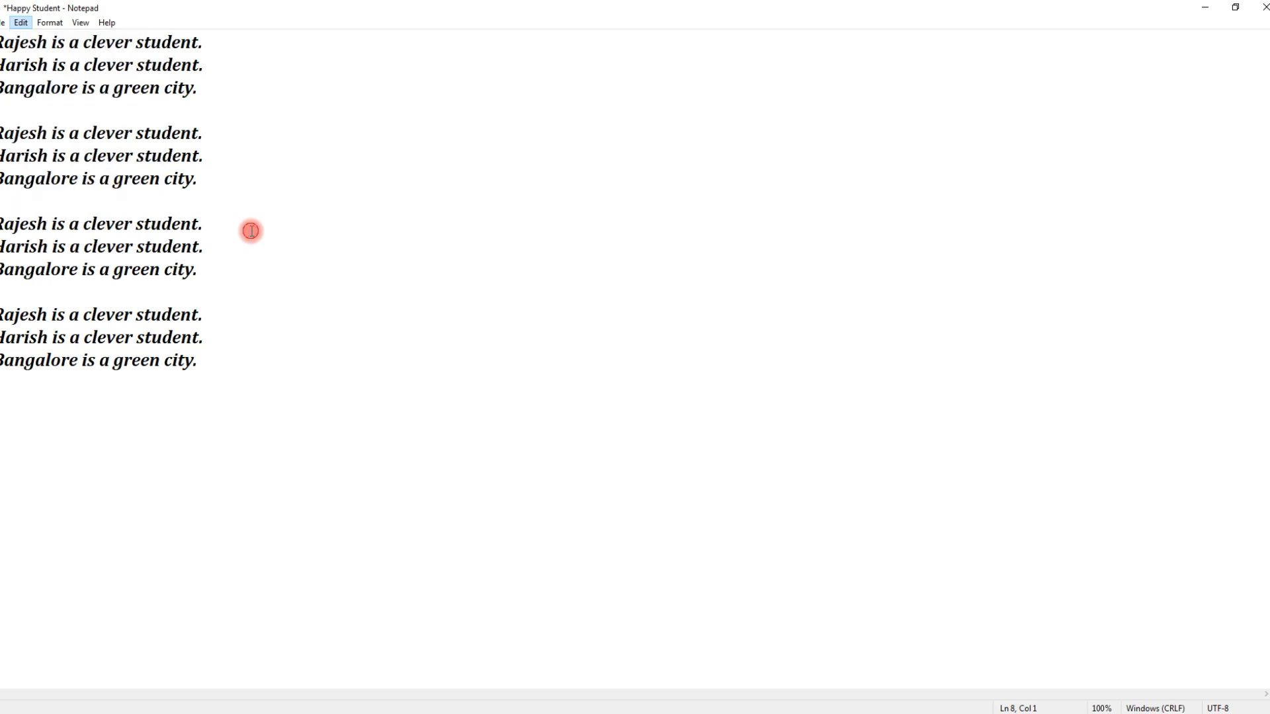
Open Go To and cancel it, and apply Select All once more before clearing the selection
click(21, 22)
click(58, 198)
click(123, 103)
click(20, 23)
click(57, 219)
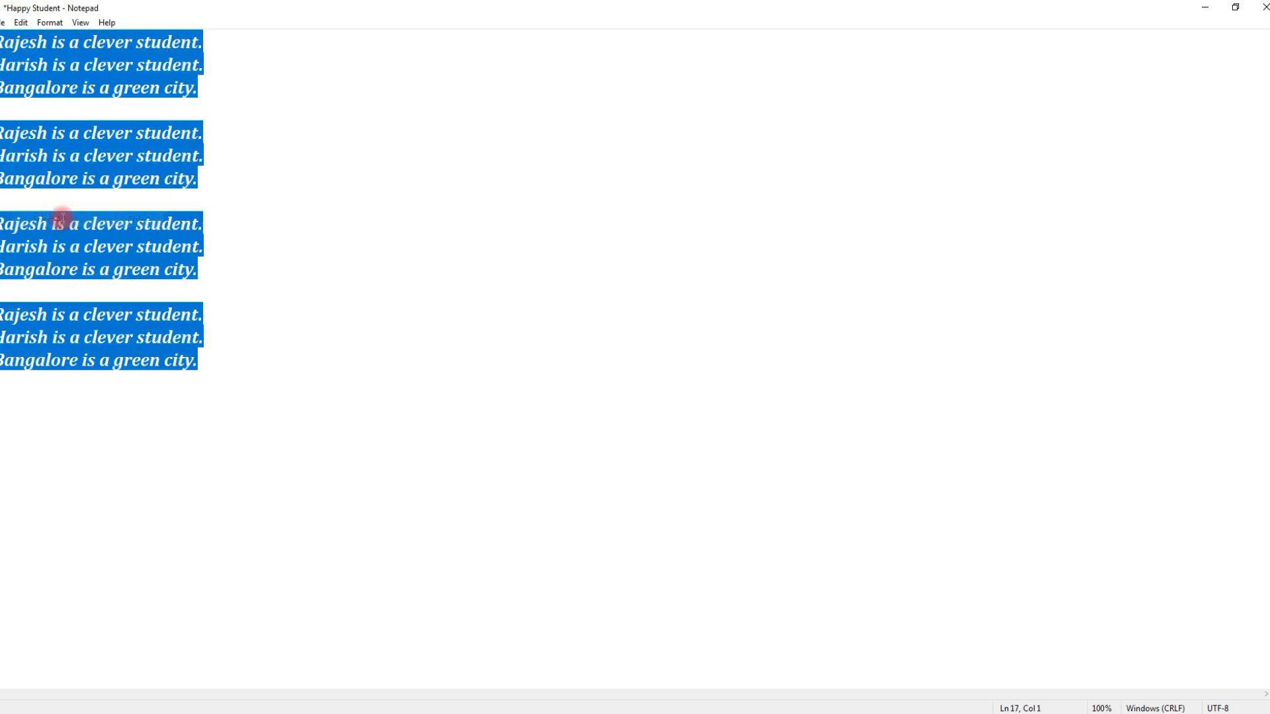
click(181, 150)
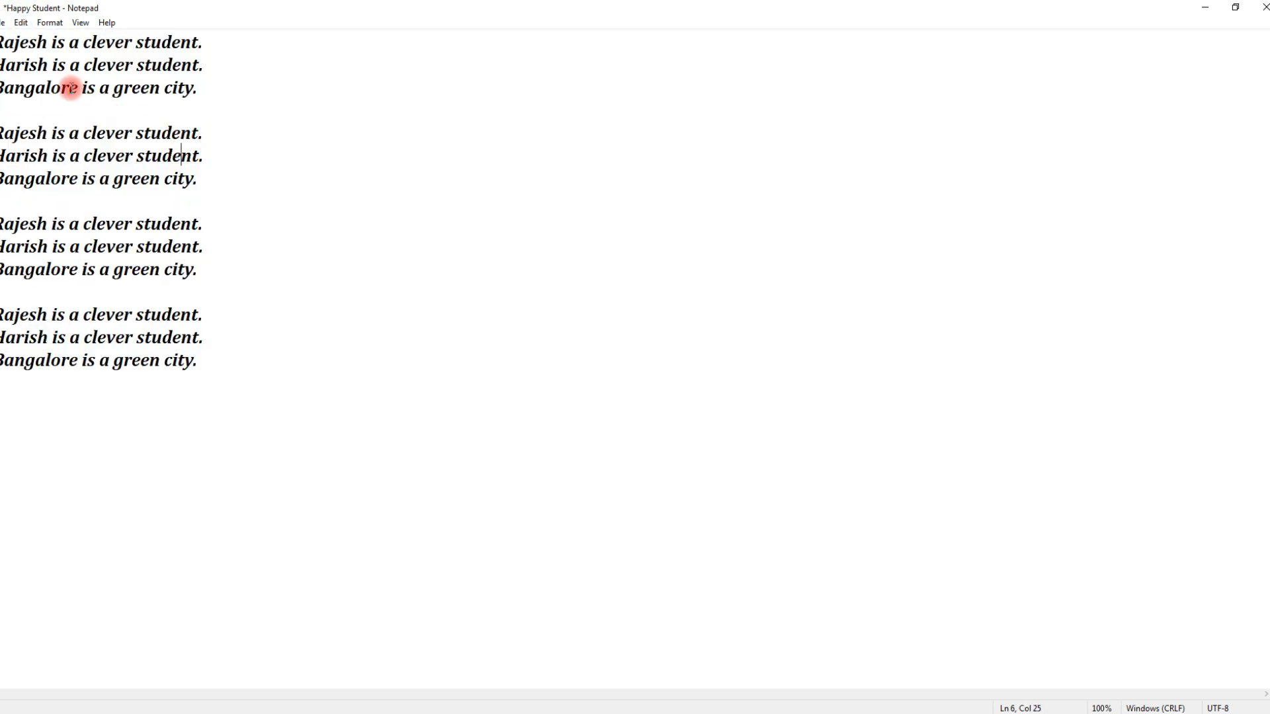
Insert the current time and date on line 17, leaving a blank line below the last sentence
click(16, 24)
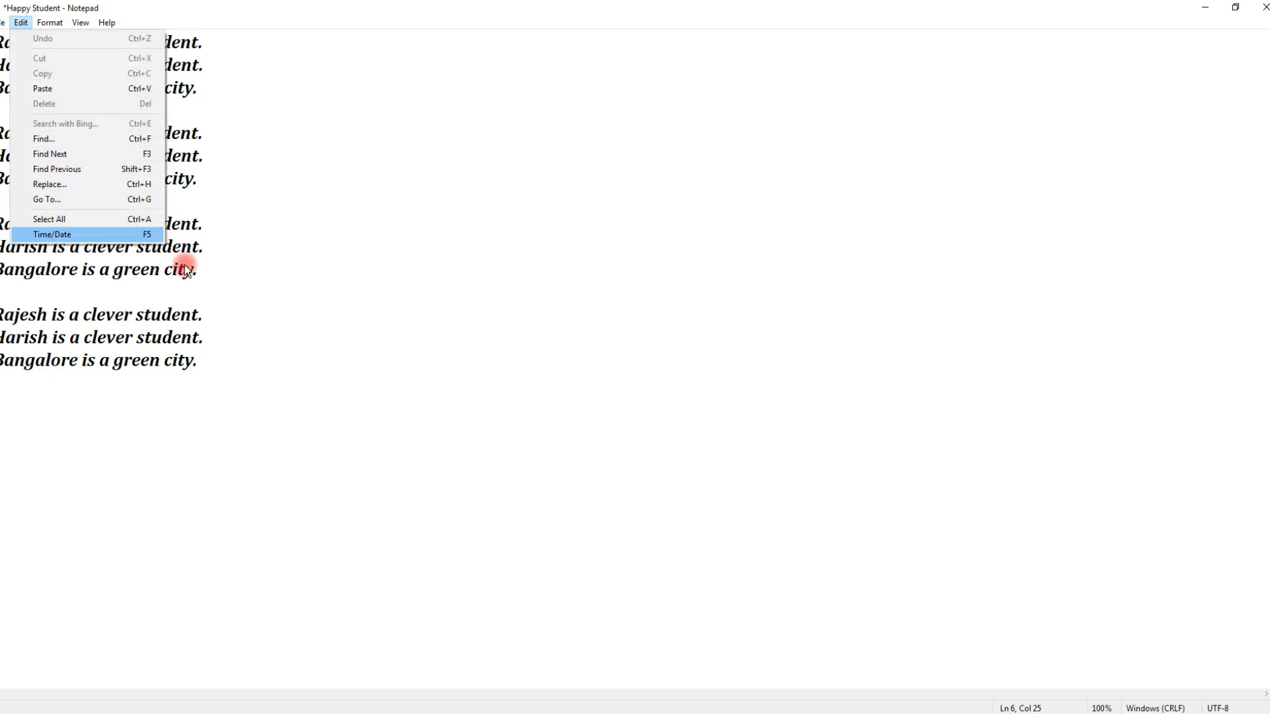
click(231, 377)
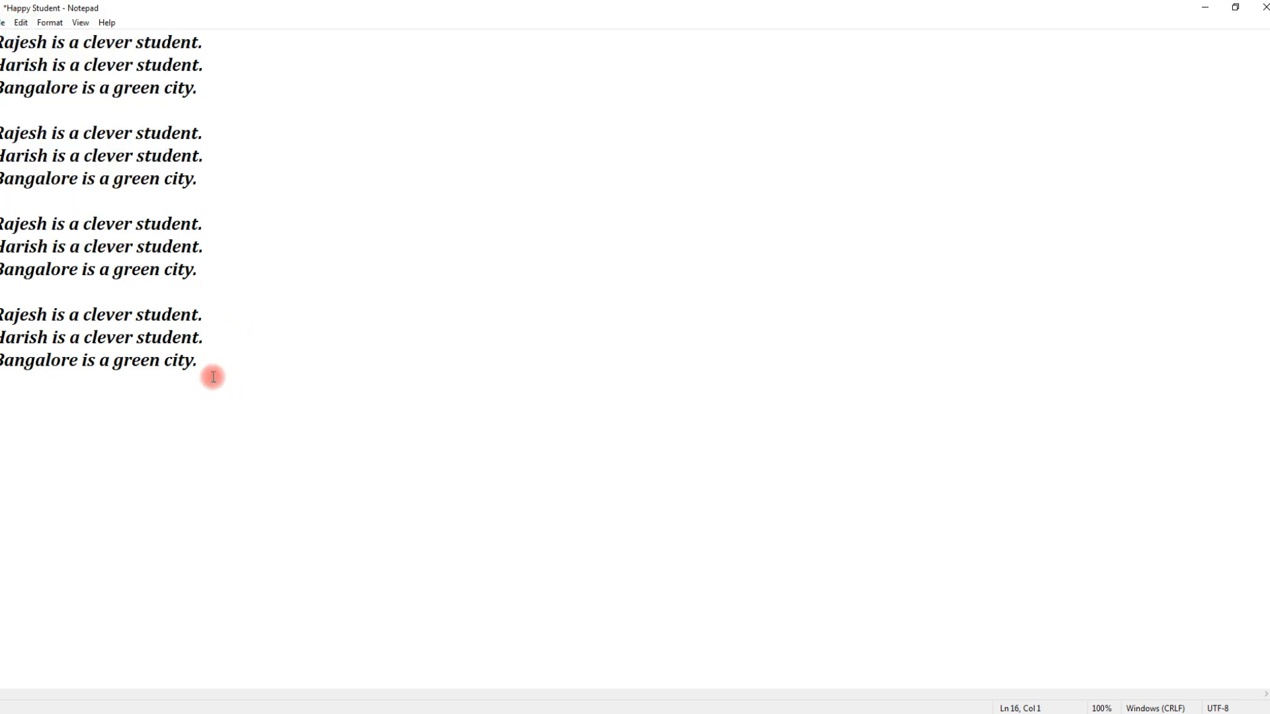
click(24, 23)
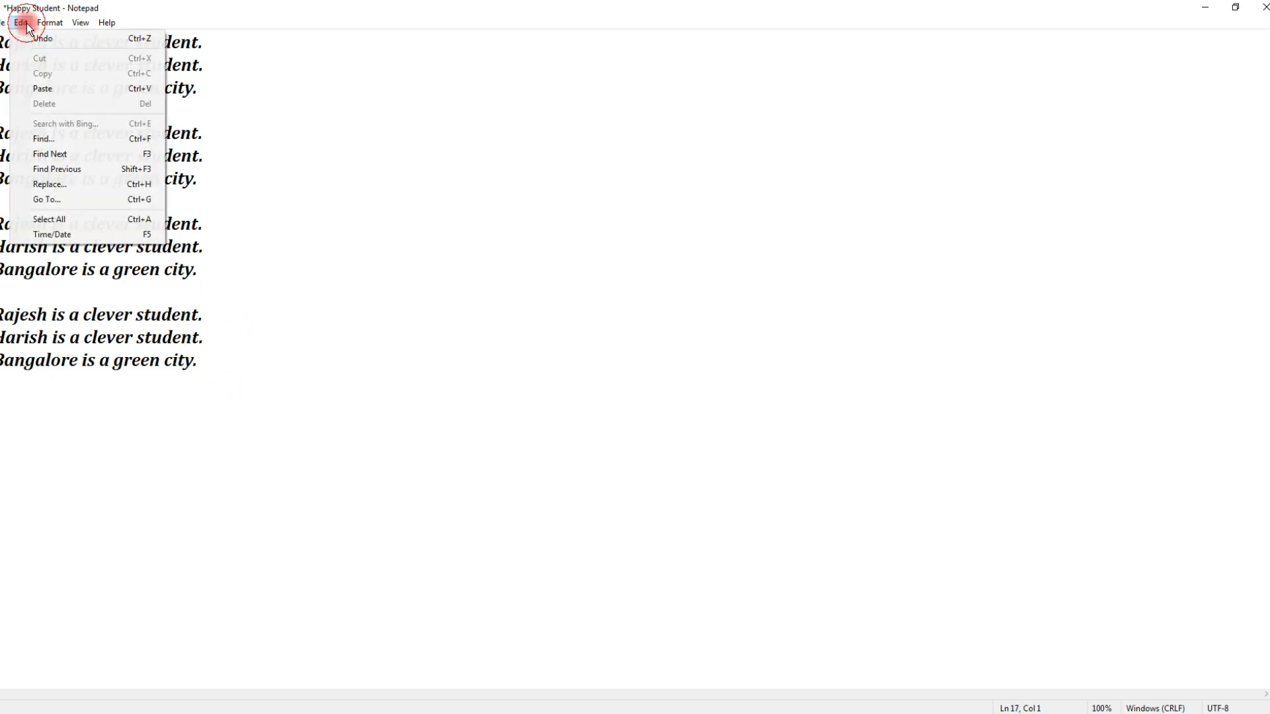
click(60, 234)
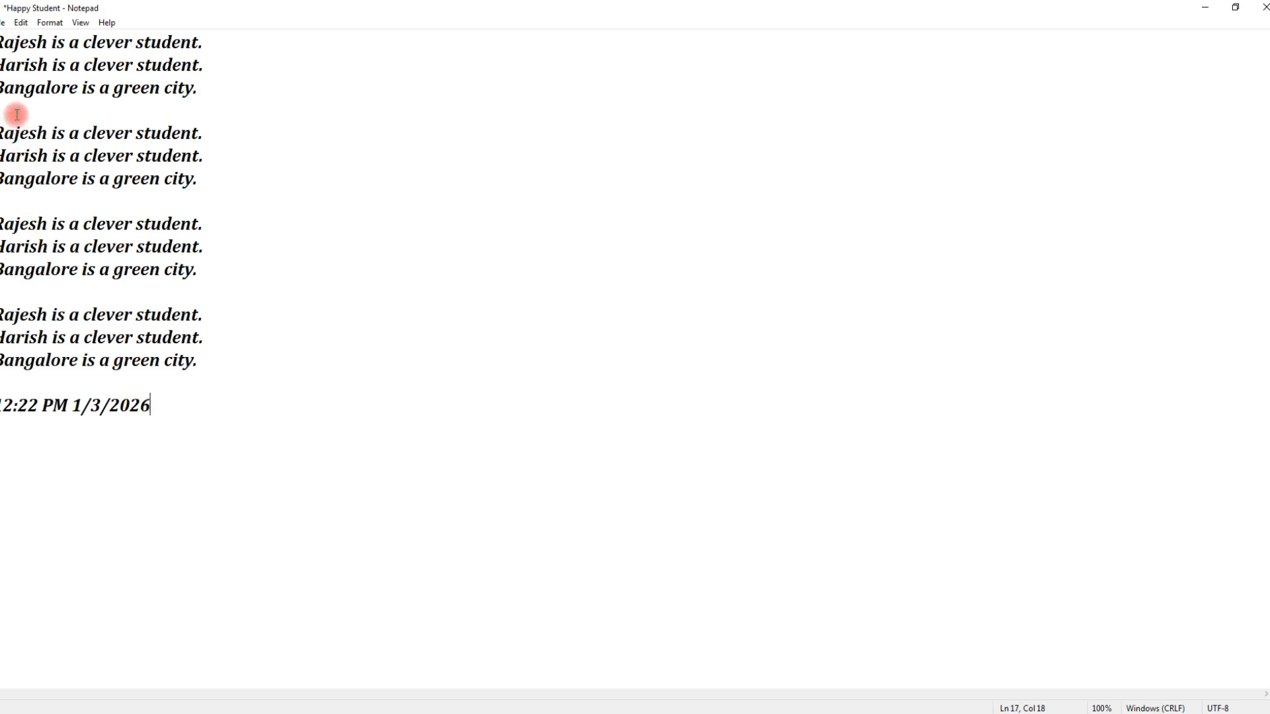
click(20, 22)
click(248, 345)
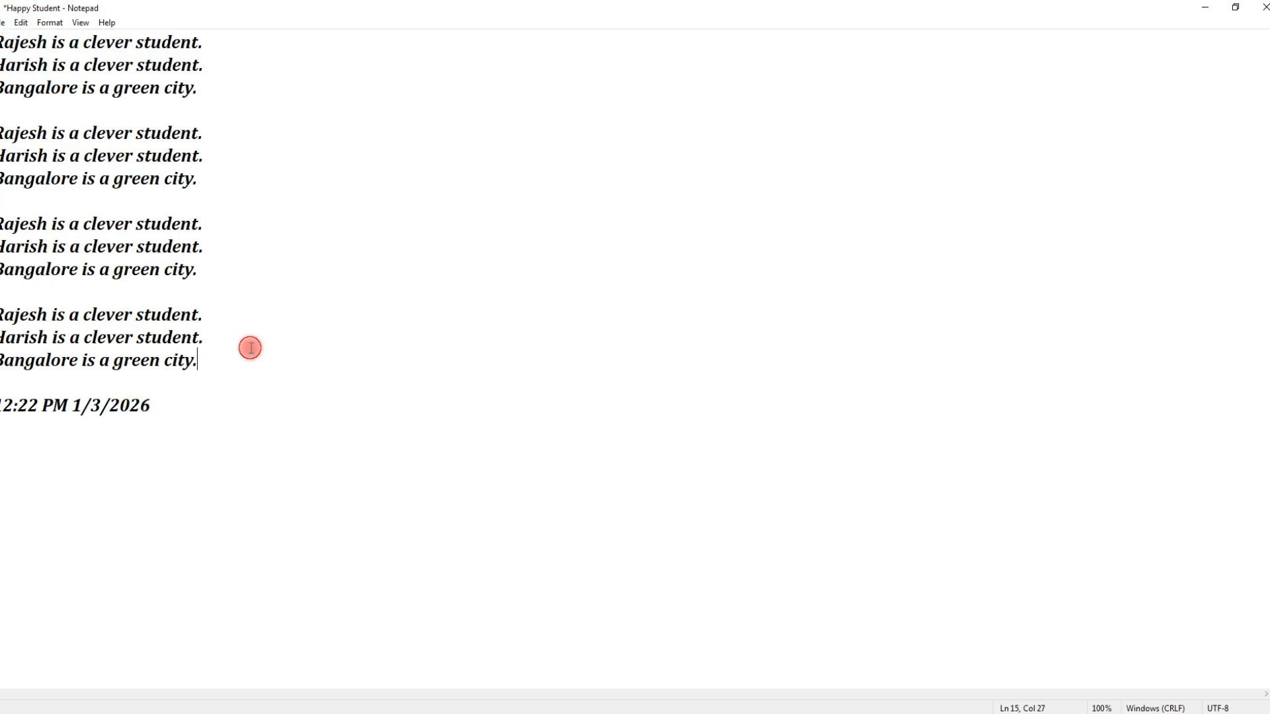